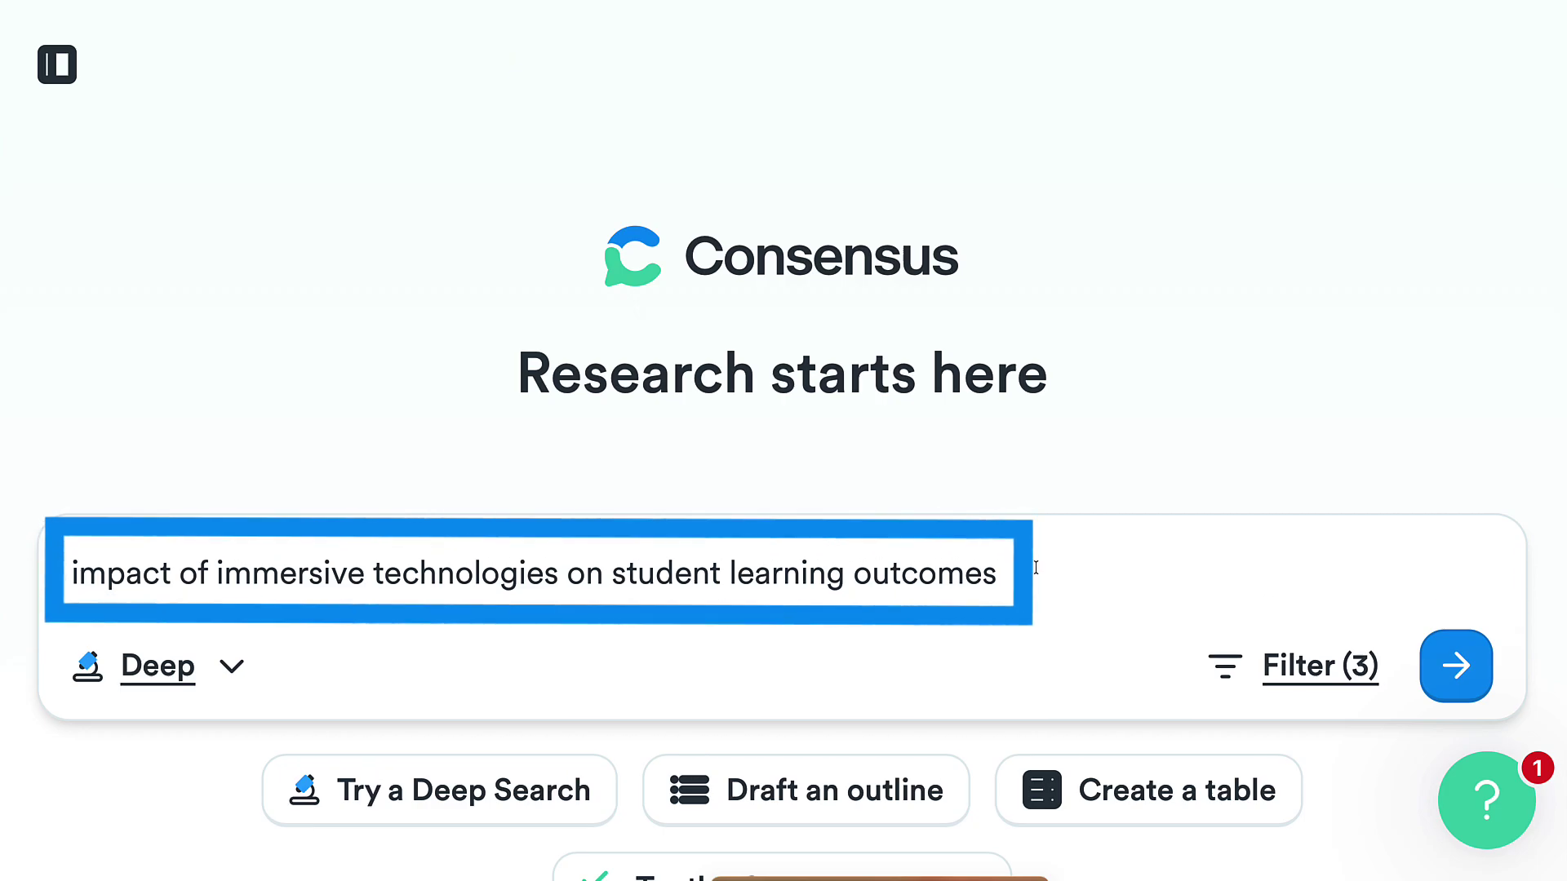
# Open the filter settings for the Deep query 'impact of immersive technologies on student learning outcomes'.
pyautogui.click(1285, 667)
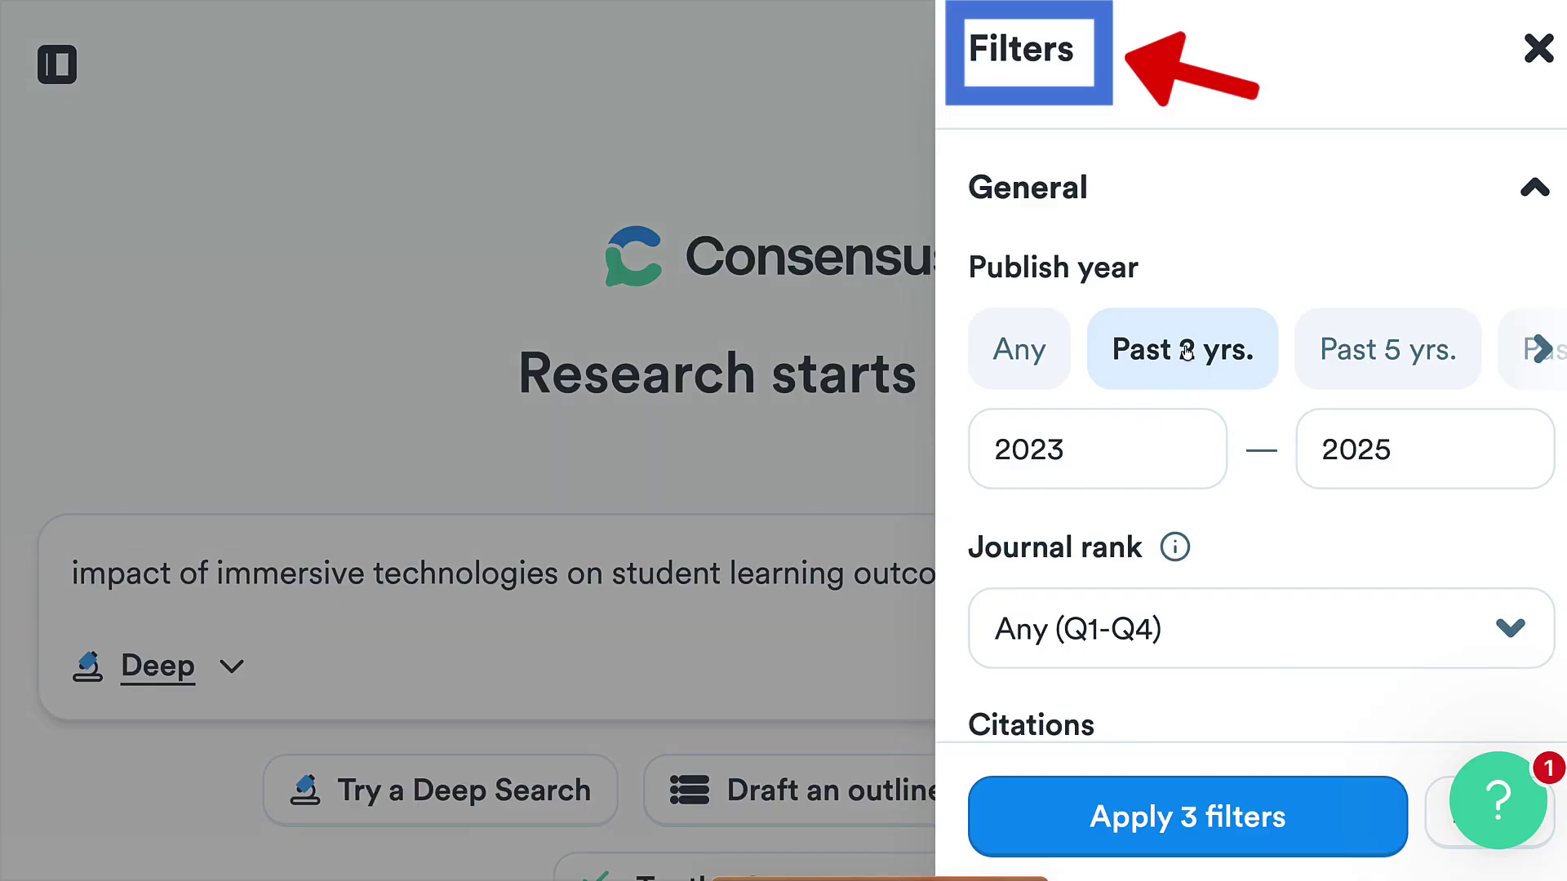
# Turn on the Open access and Ask Paper filters, bringing the total to five filters.
pyautogui.scroll(-2, 1175, 522)
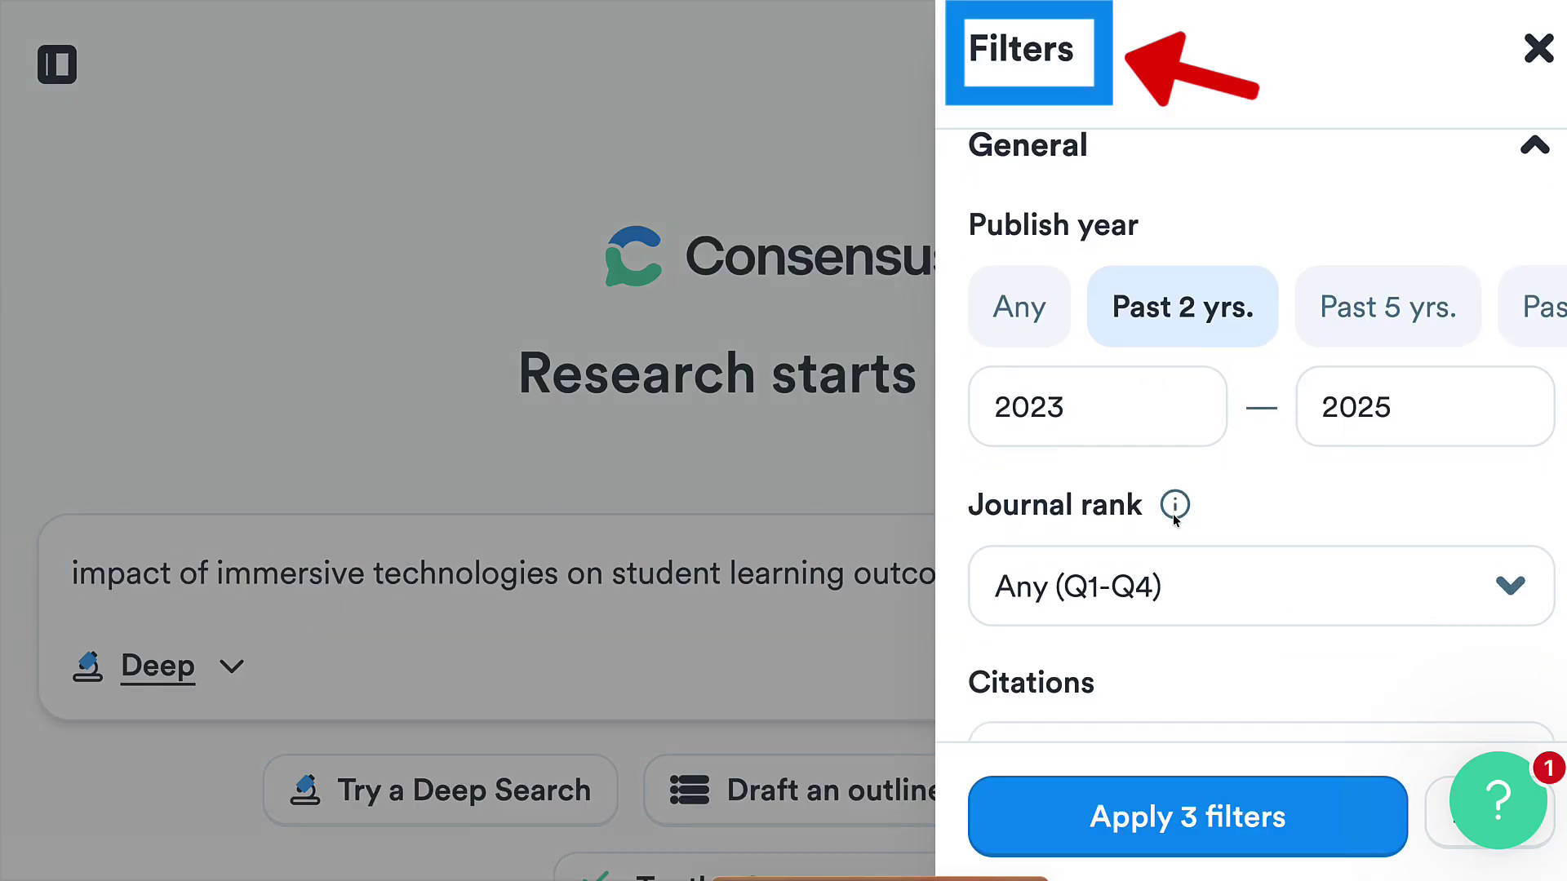
pyautogui.scroll(-1, 1174, 520)
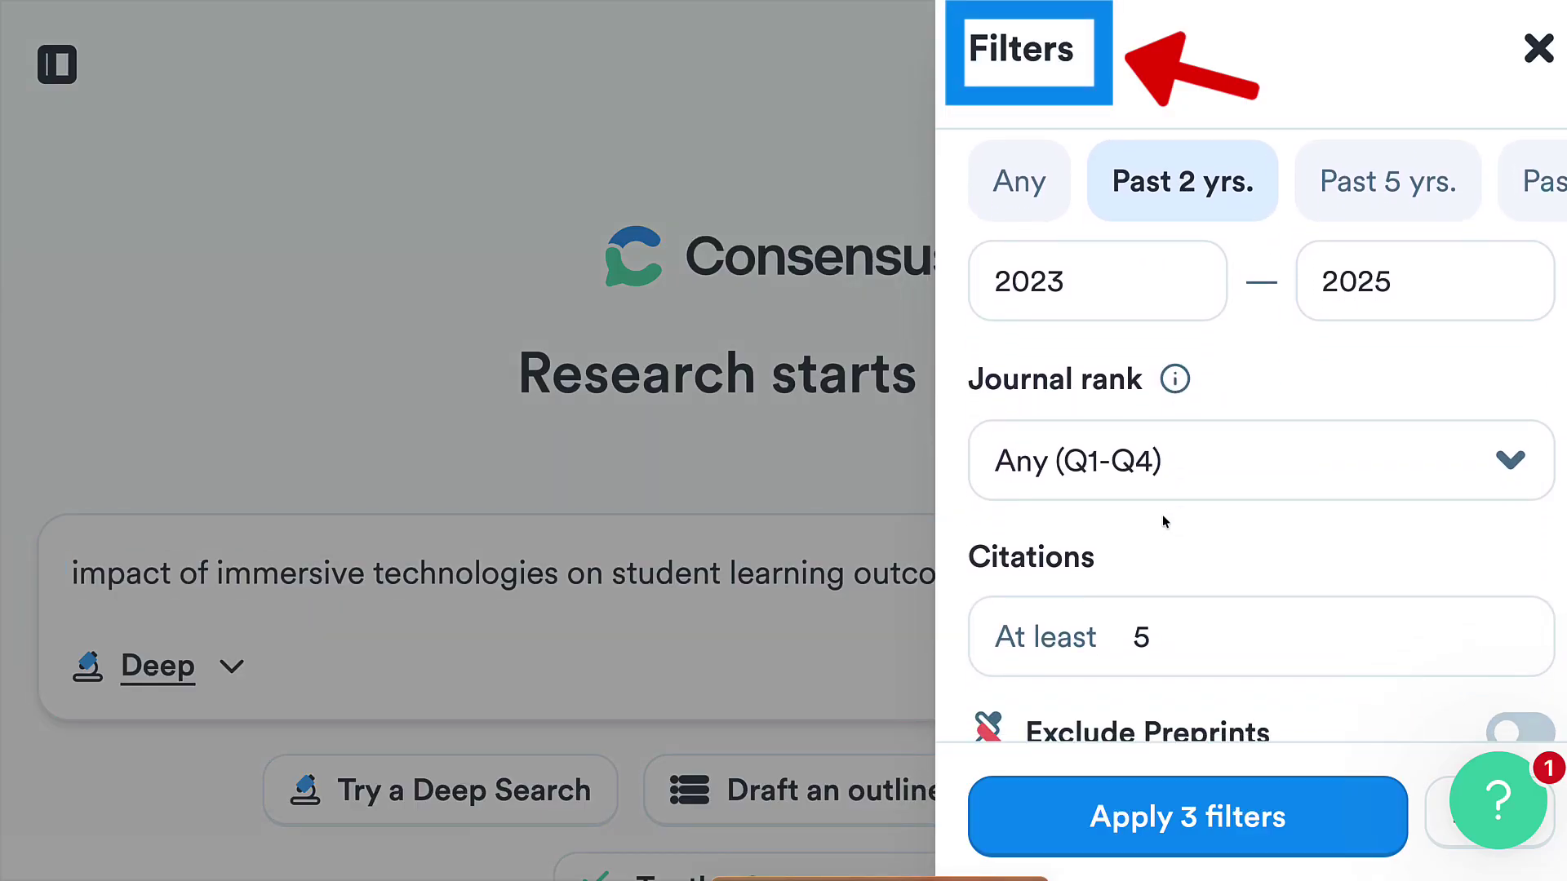
pyautogui.scroll(-2, 1162, 514)
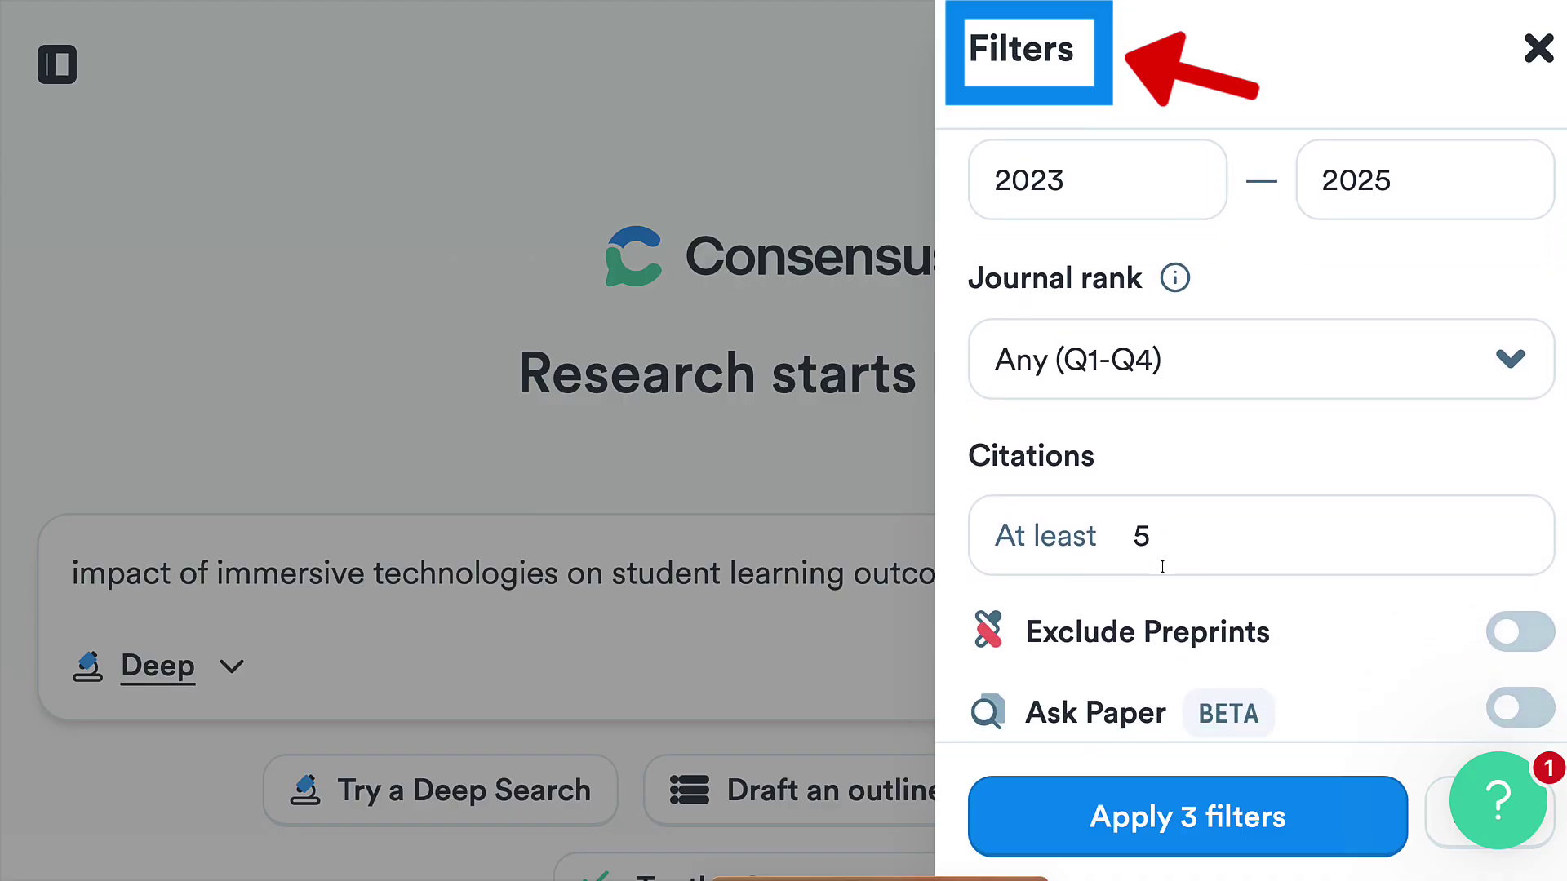
pyautogui.scroll(-1, 1177, 566)
pyautogui.scroll(-1, 1400, 576)
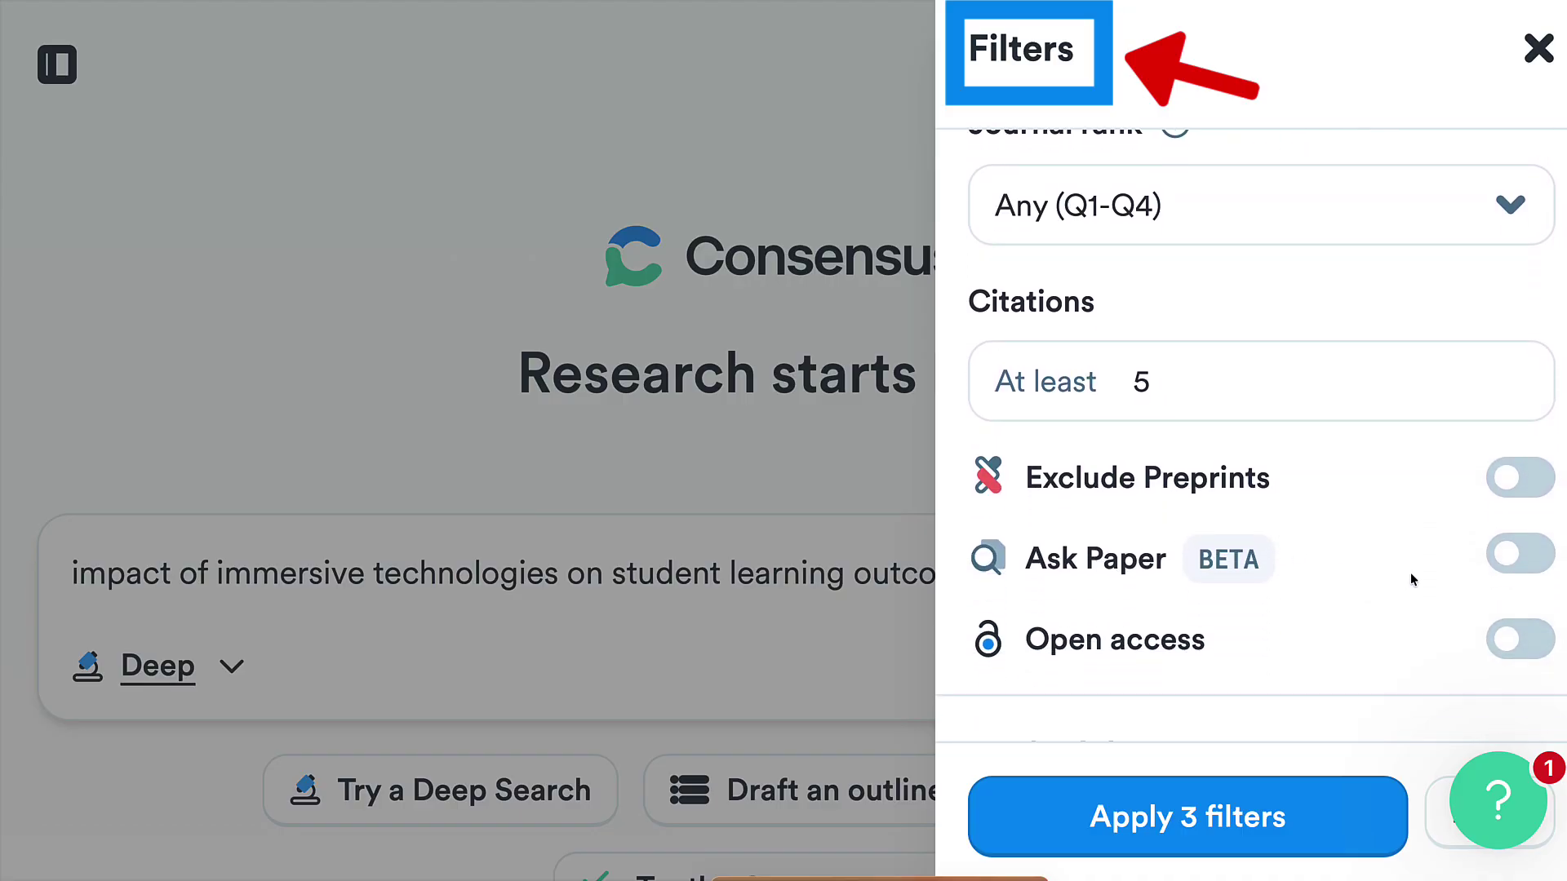
pyautogui.click(1512, 647)
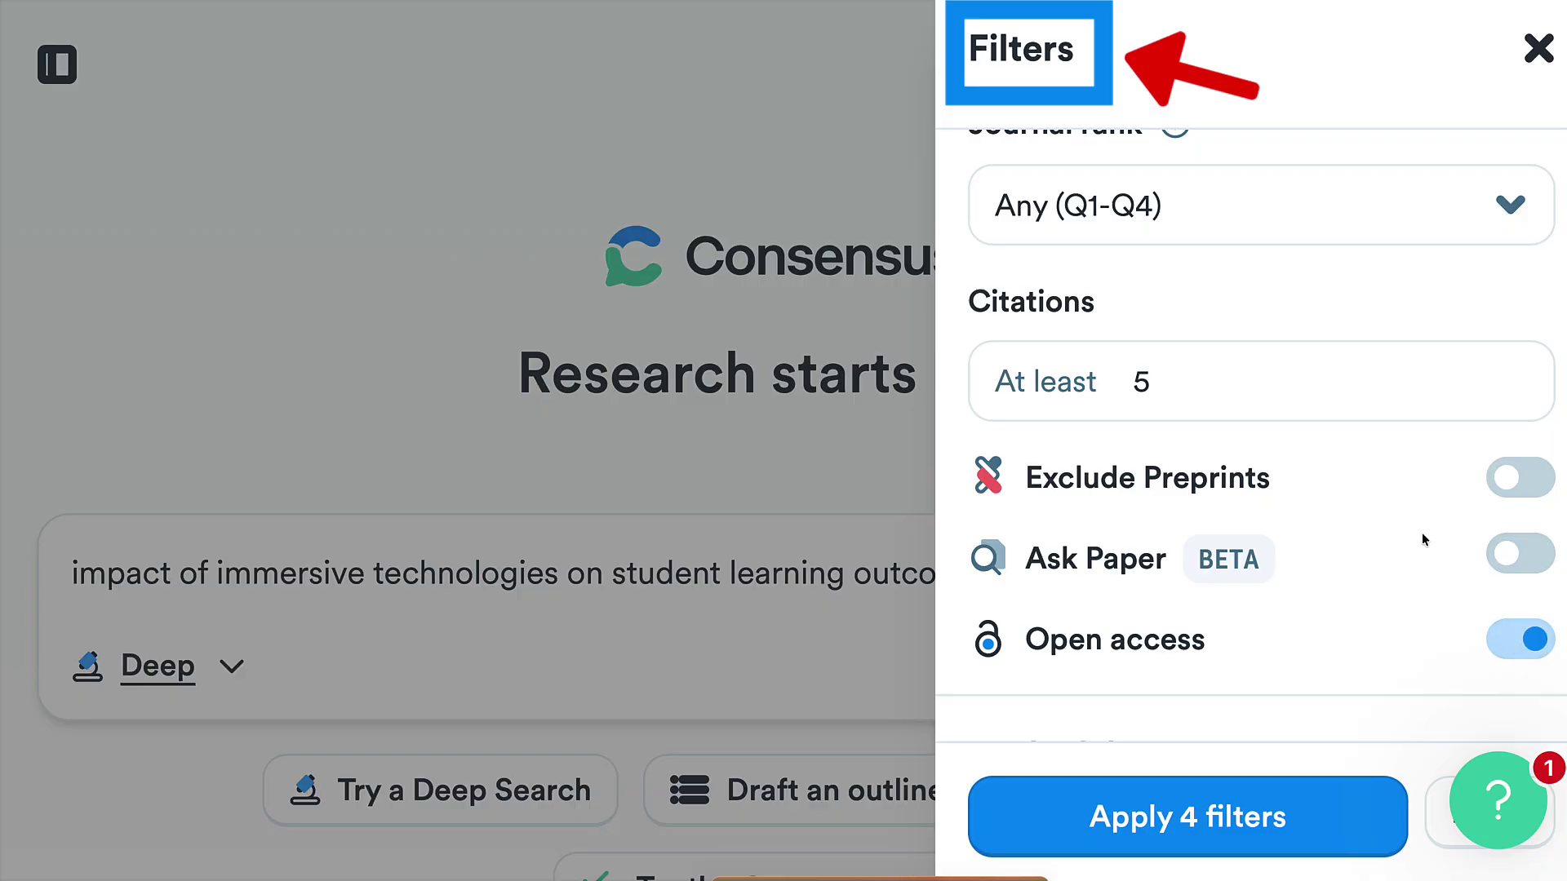
pyautogui.click(1499, 556)
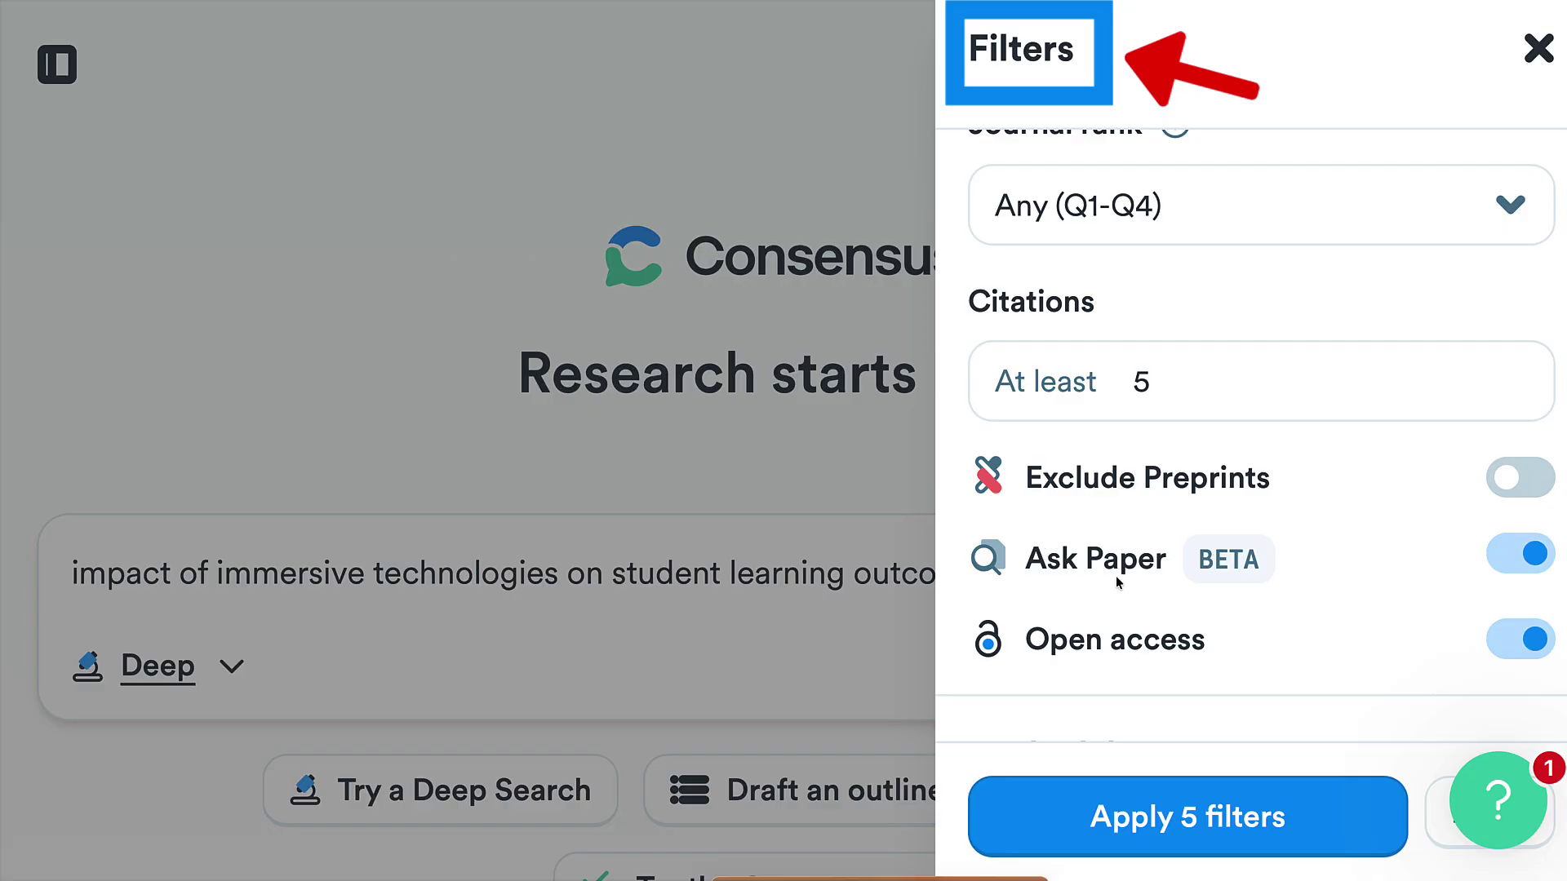
pyautogui.scroll(-4, 1116, 583)
pyautogui.scroll(-3, 1188, 555)
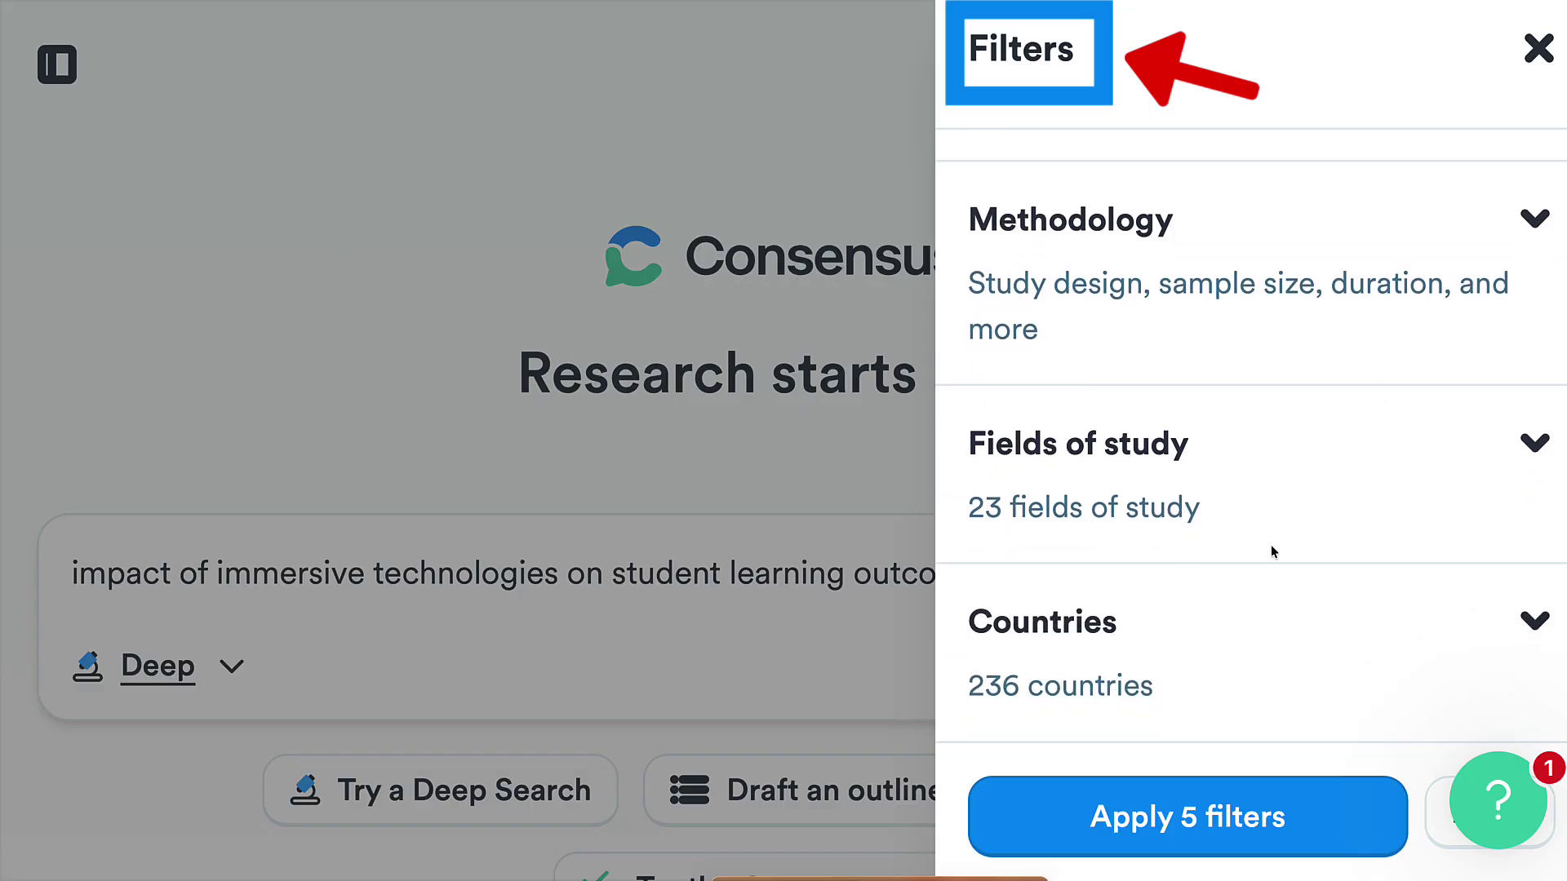
pyautogui.scroll(8, 1257, 498)
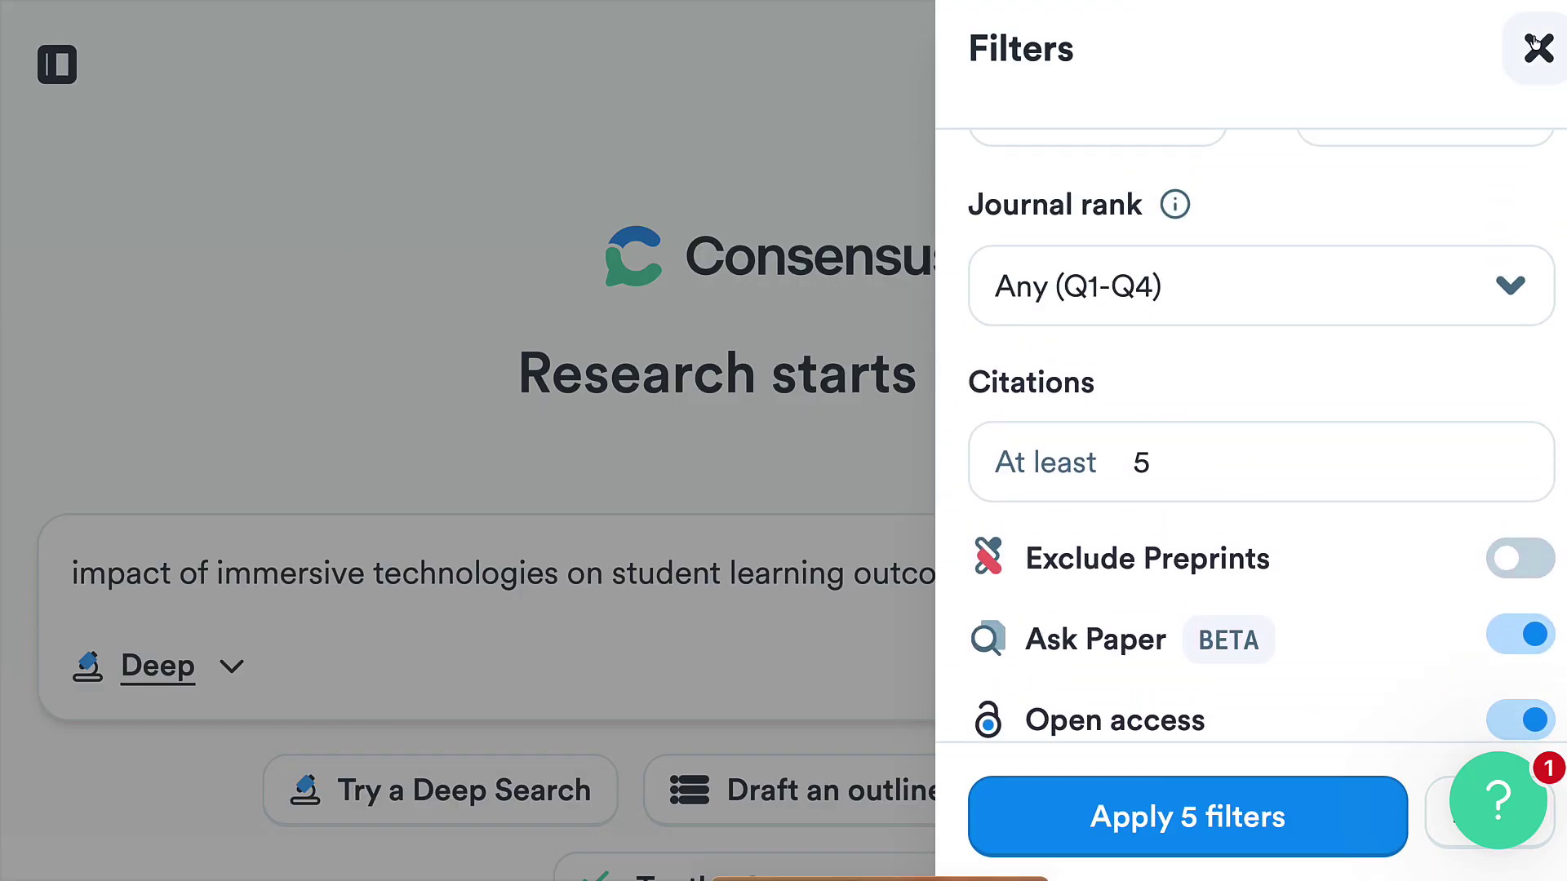
pyautogui.click(1536, 44)
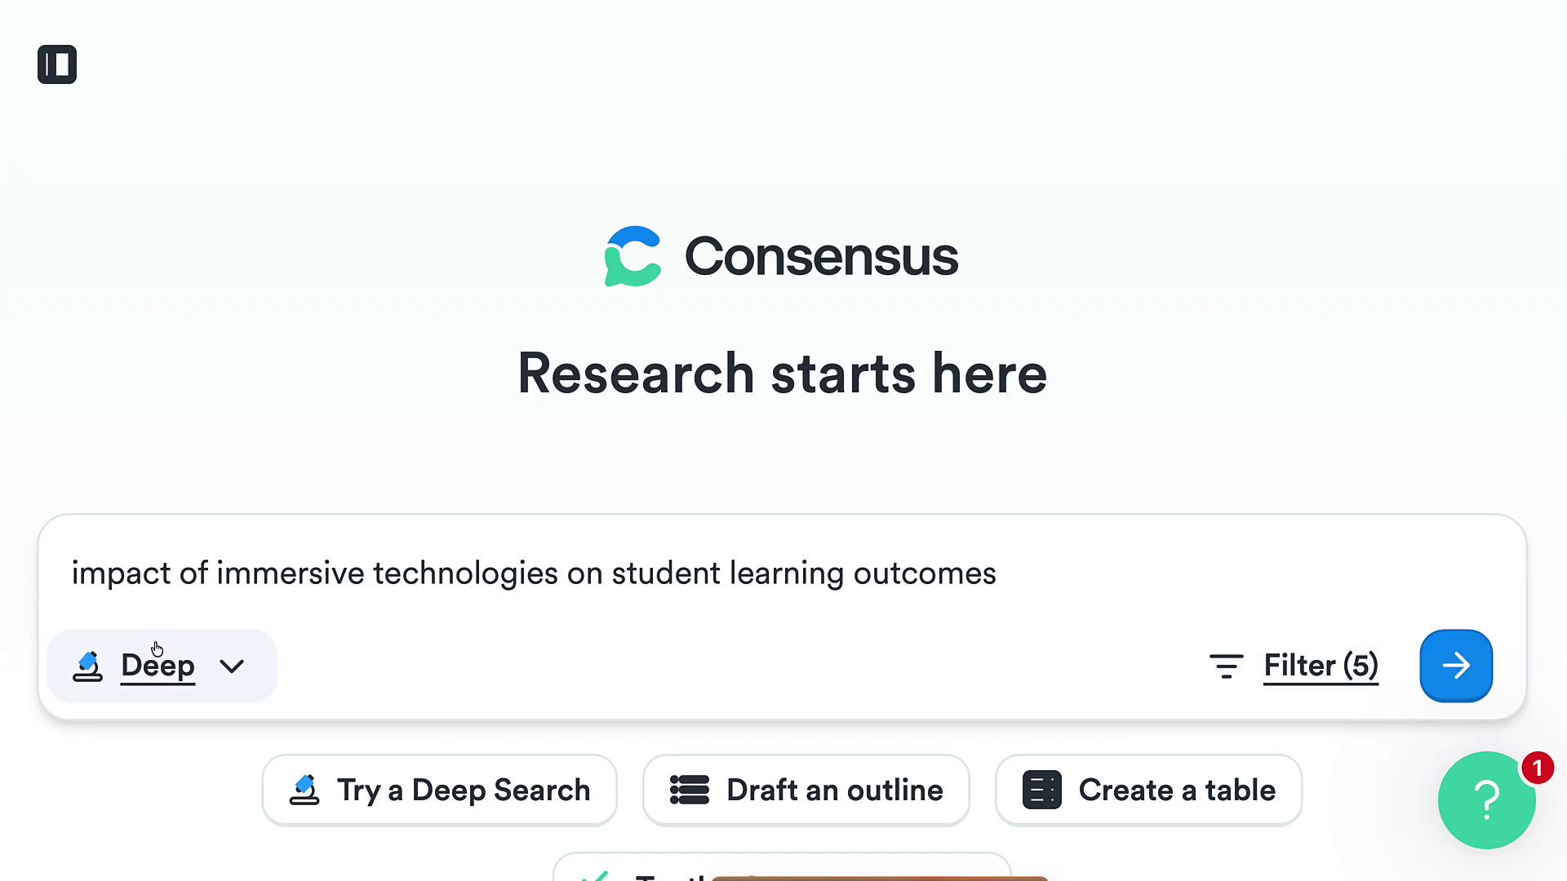
# Run the filtered Deep Search: 953 papers identified, 412 screened, 314 eligible, 50 included.
pyautogui.click(1451, 664)
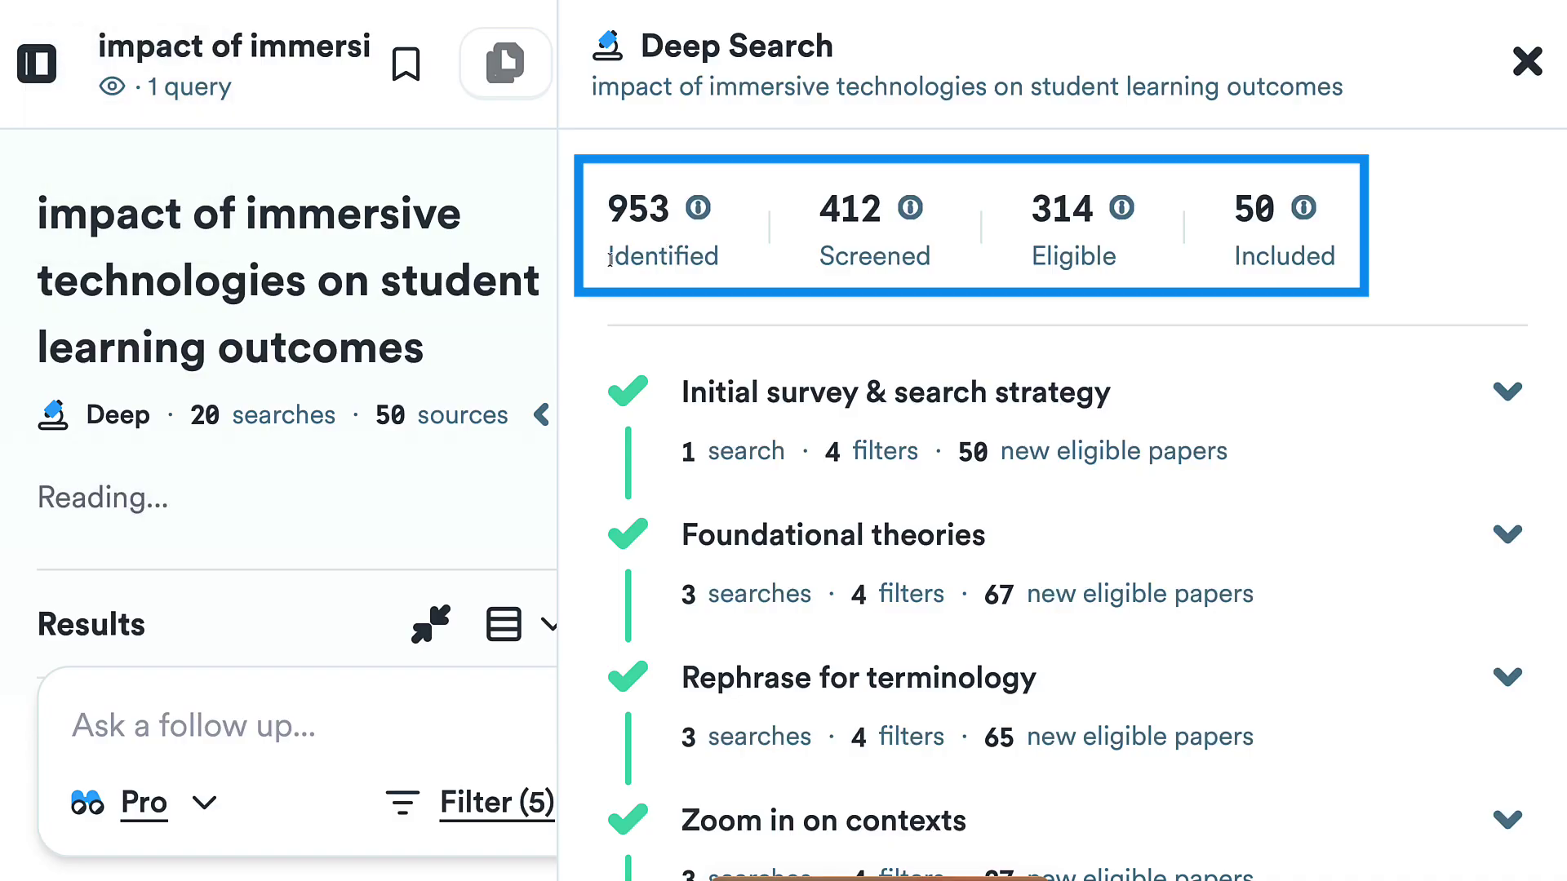
pyautogui.moveTo(698, 211)
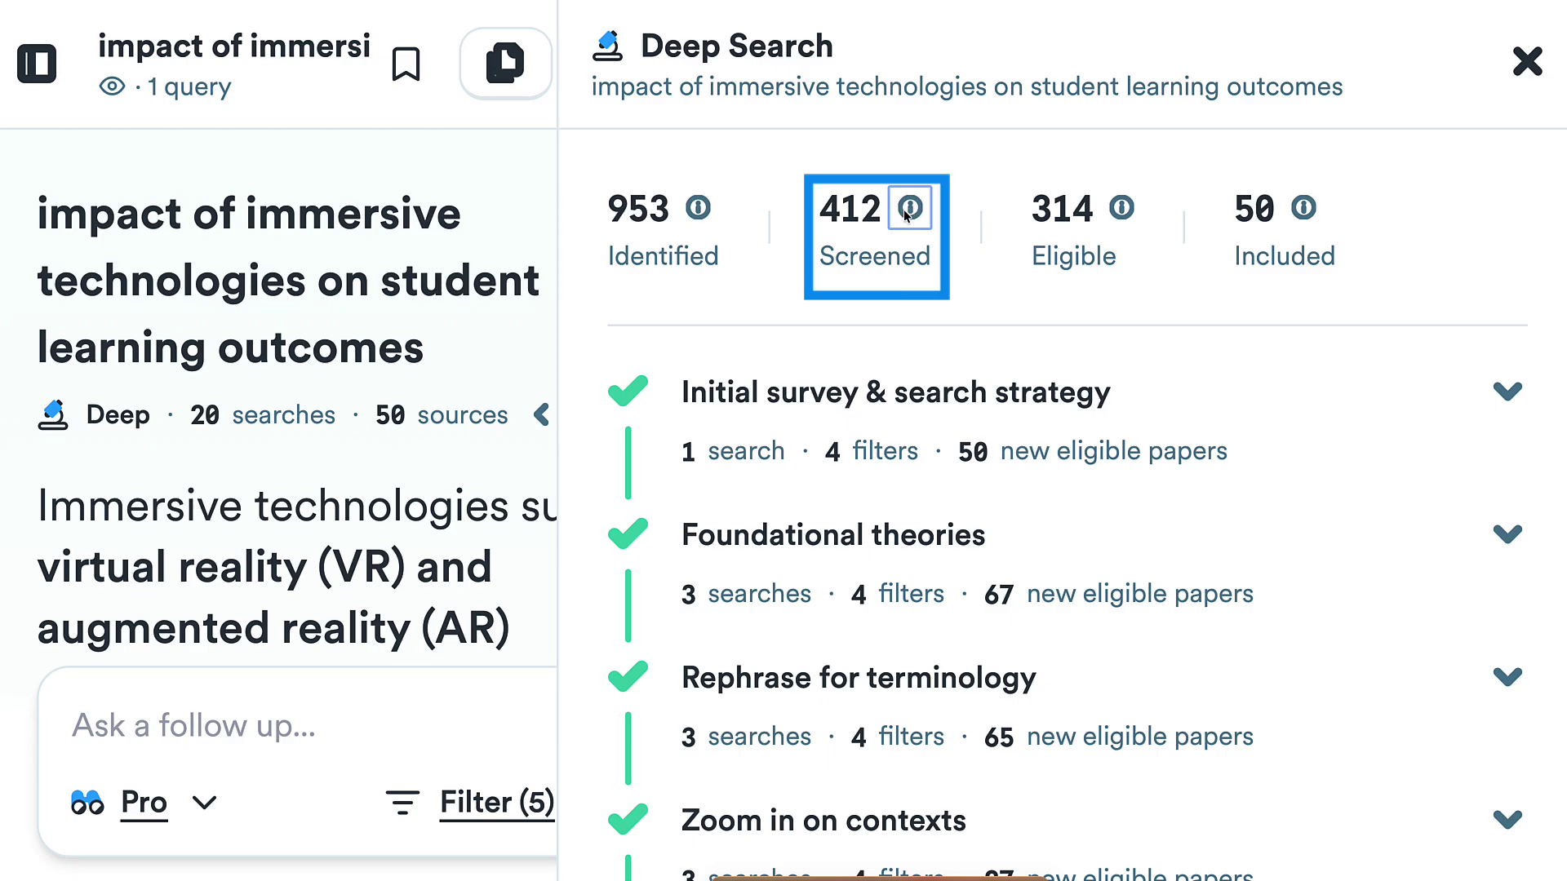
pyautogui.moveTo(914, 211)
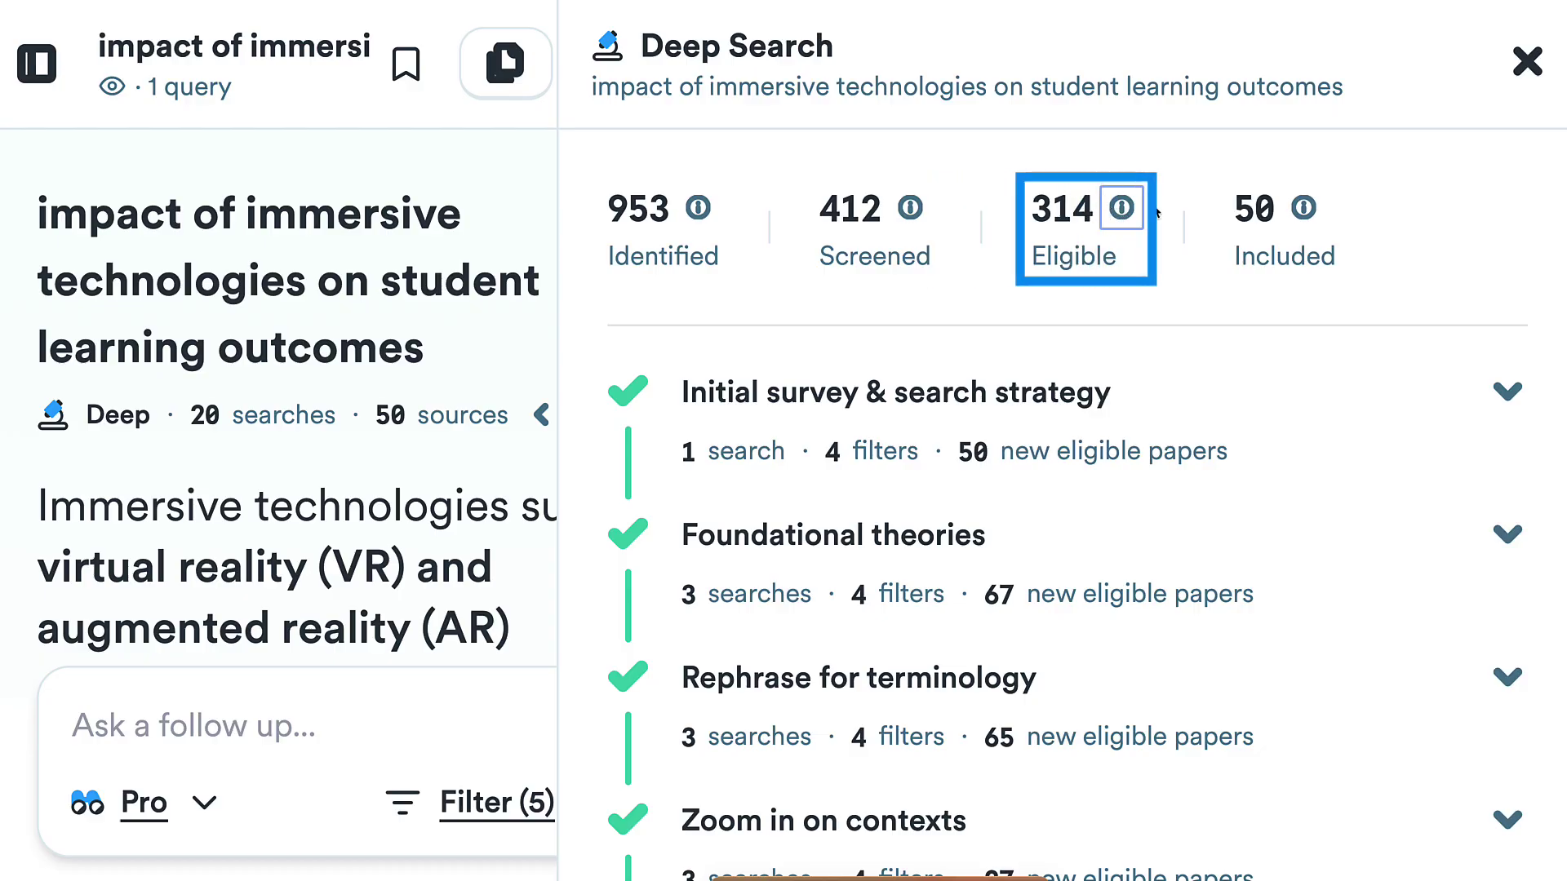
pyautogui.moveTo(1123, 212)
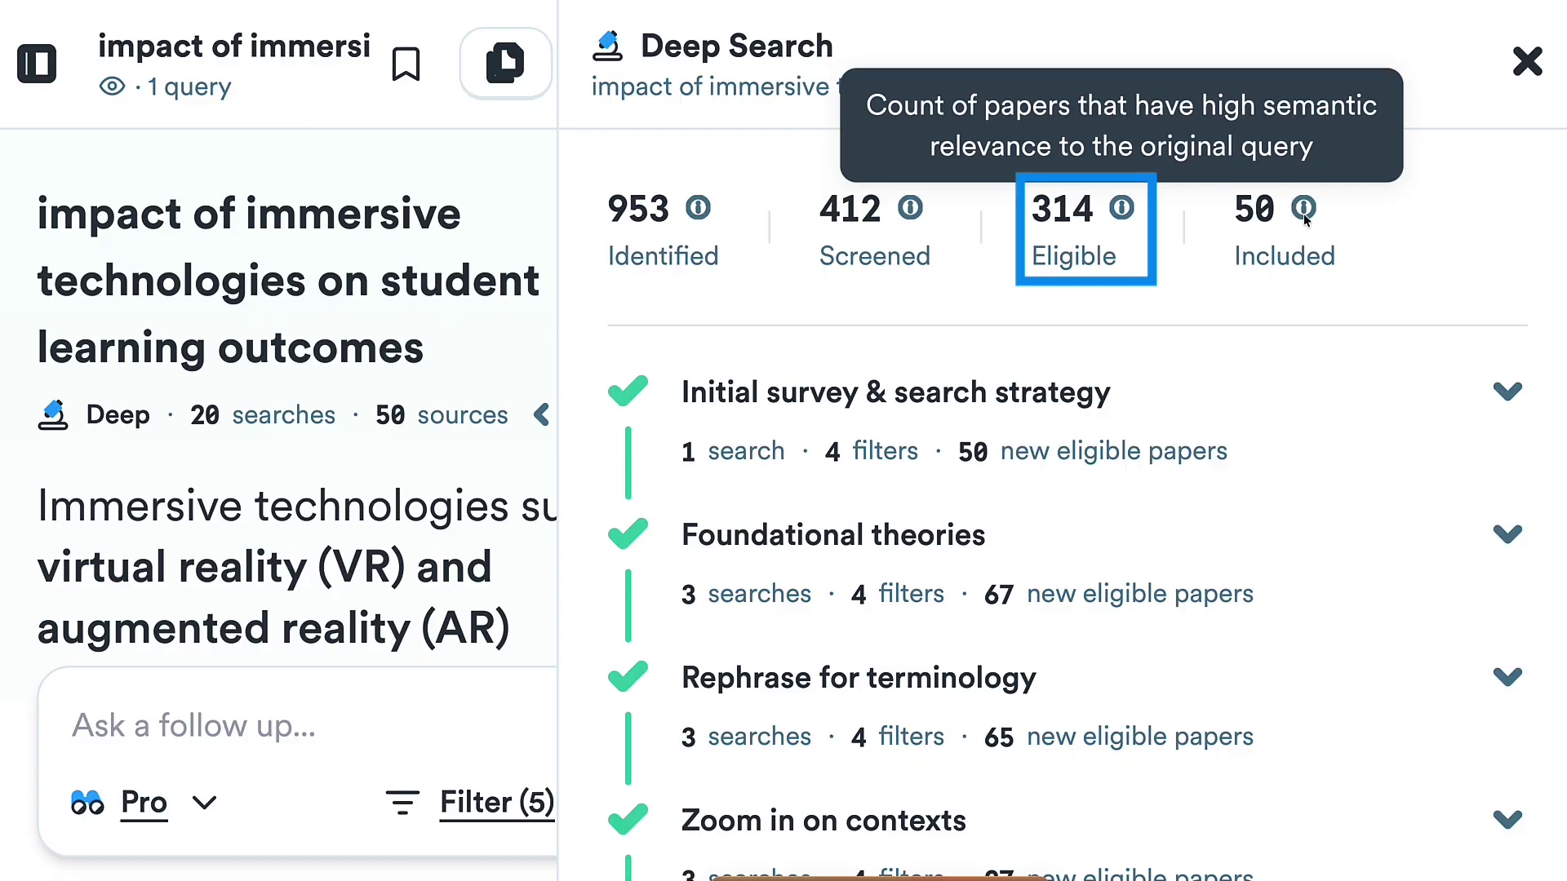
pyautogui.moveTo(1311, 216)
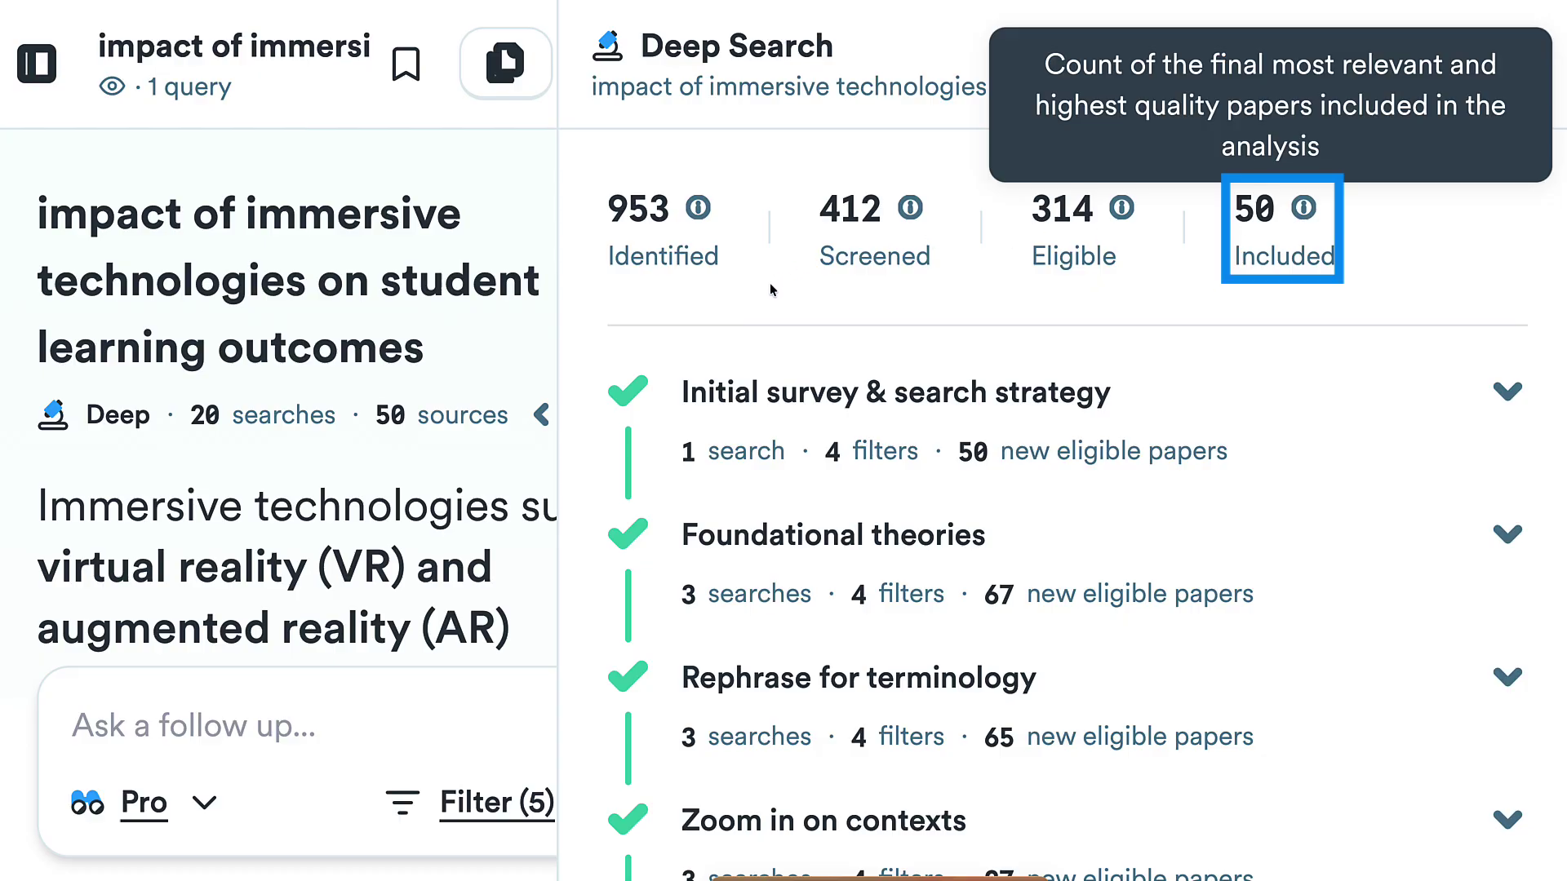
# Scroll through the completed Deep Search steps list.
pyautogui.scroll(-1, 804, 353)
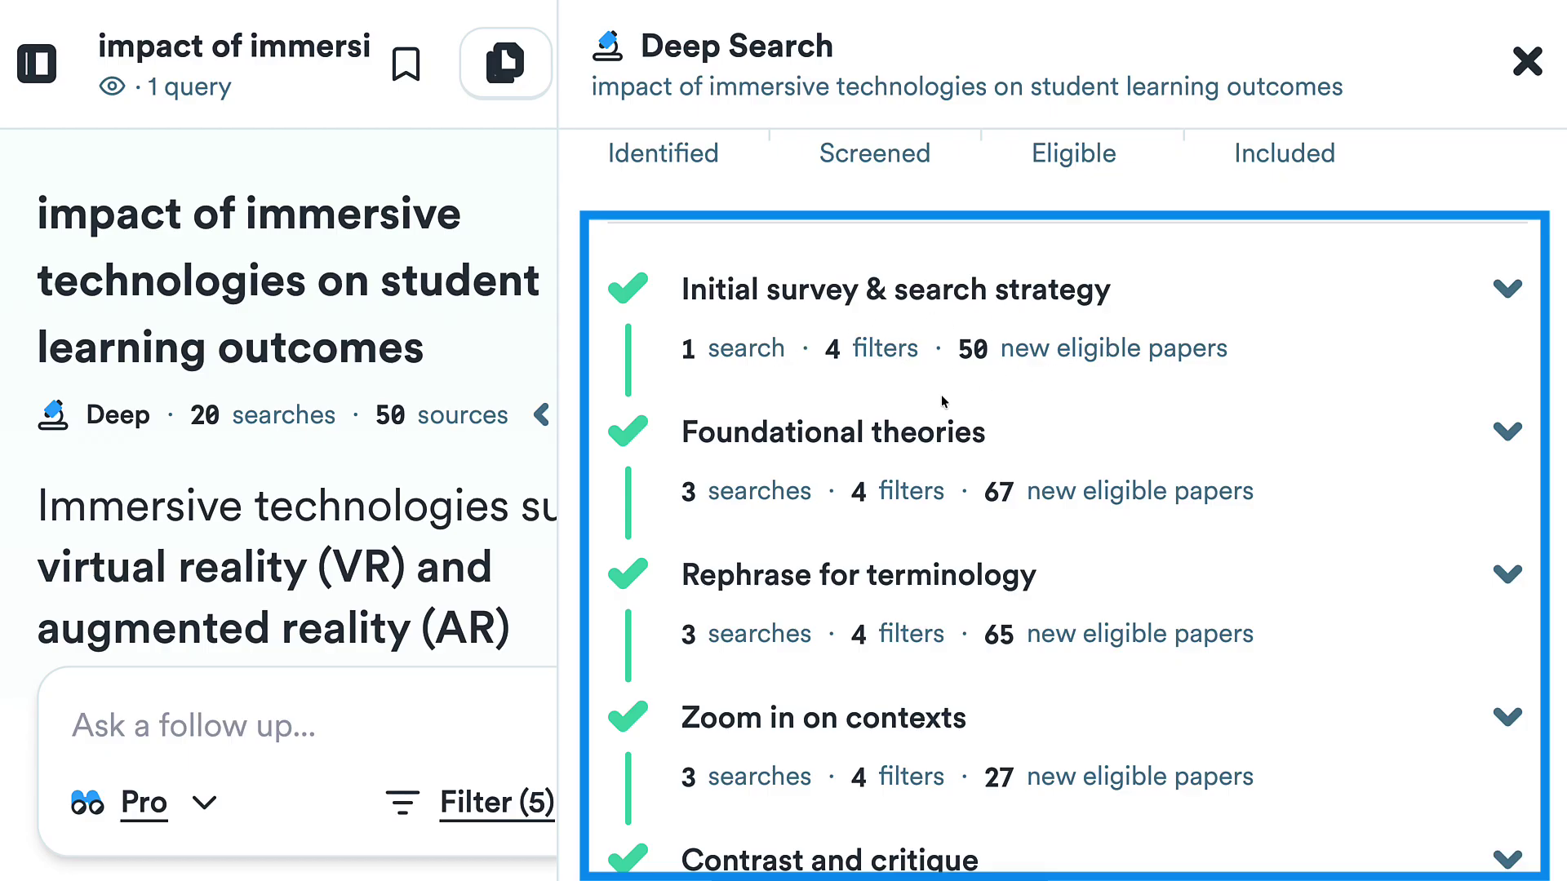
pyautogui.scroll(-1, 865, 457)
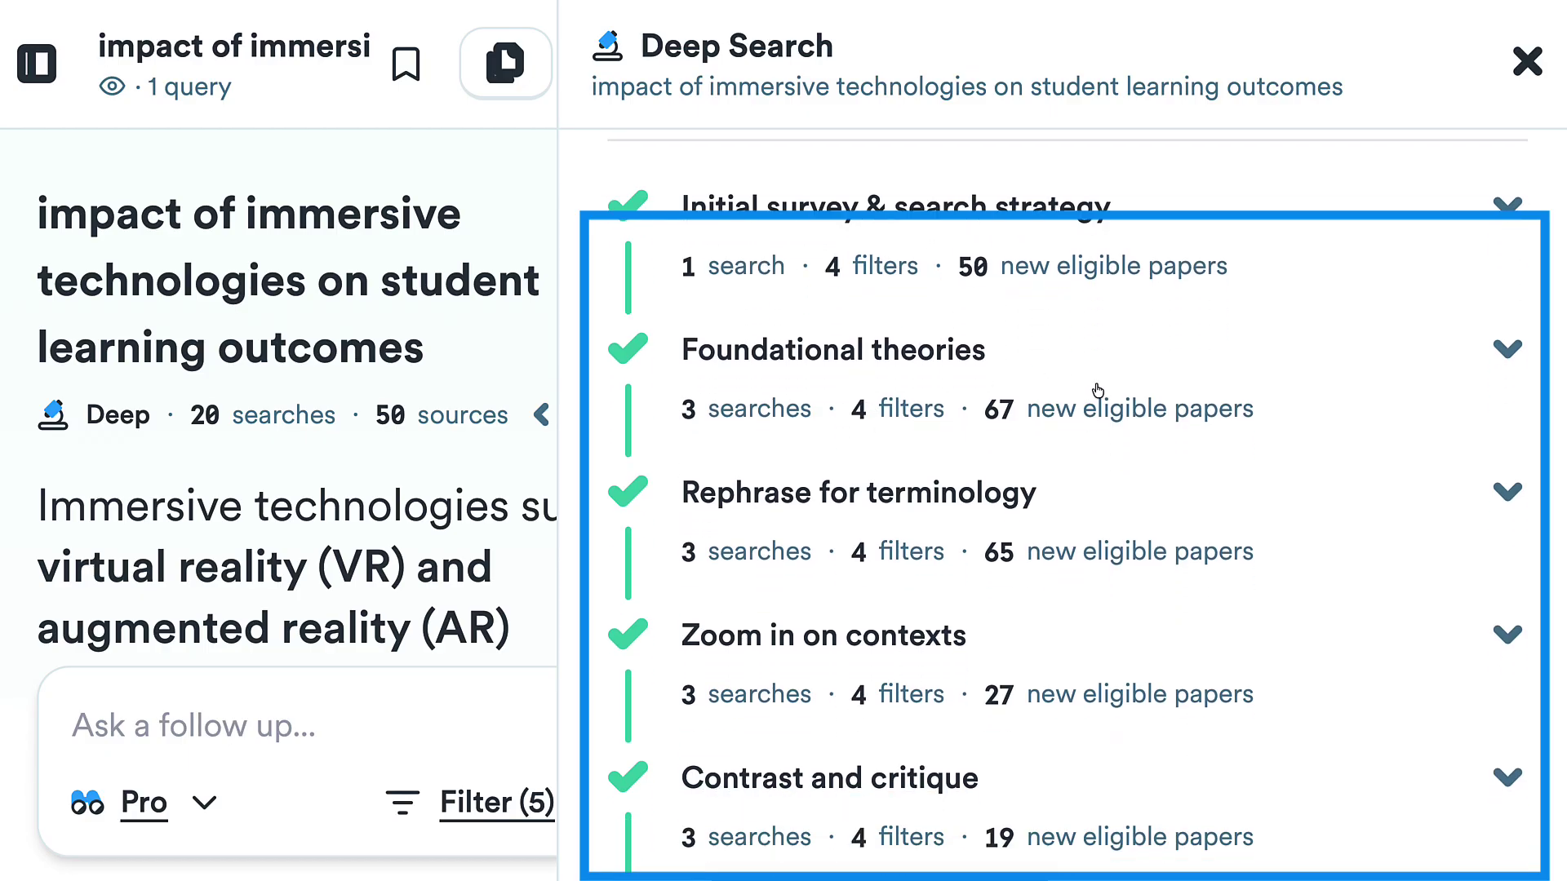
pyautogui.scroll(-2, 984, 416)
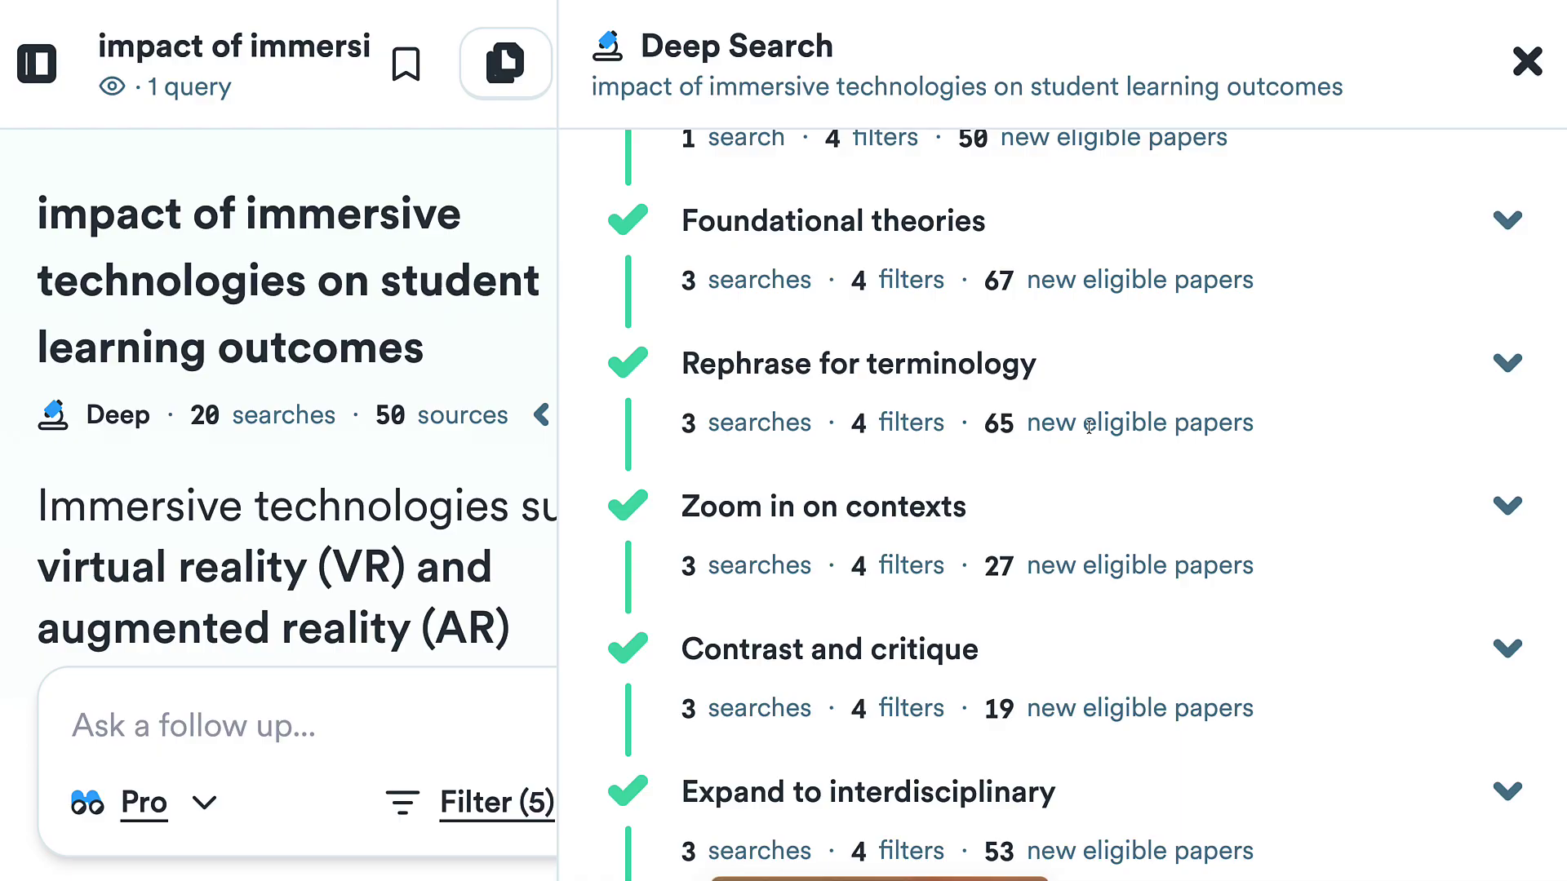
pyautogui.scroll(-1, 1089, 426)
pyautogui.scroll(-1, 784, 501)
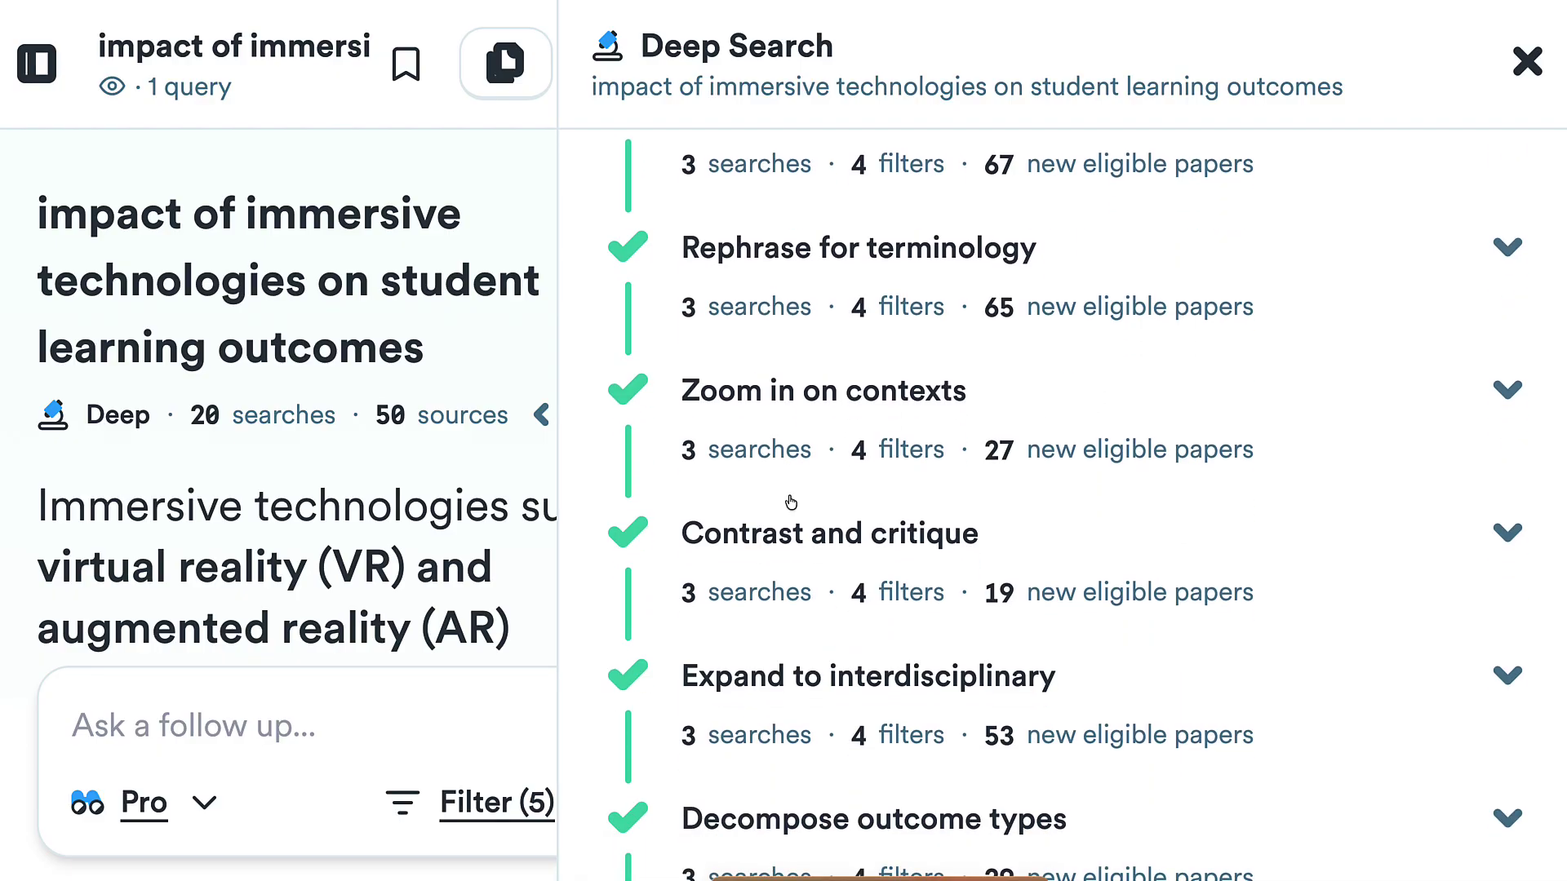
pyautogui.scroll(-4, 849, 498)
pyautogui.scroll(-1, 851, 501)
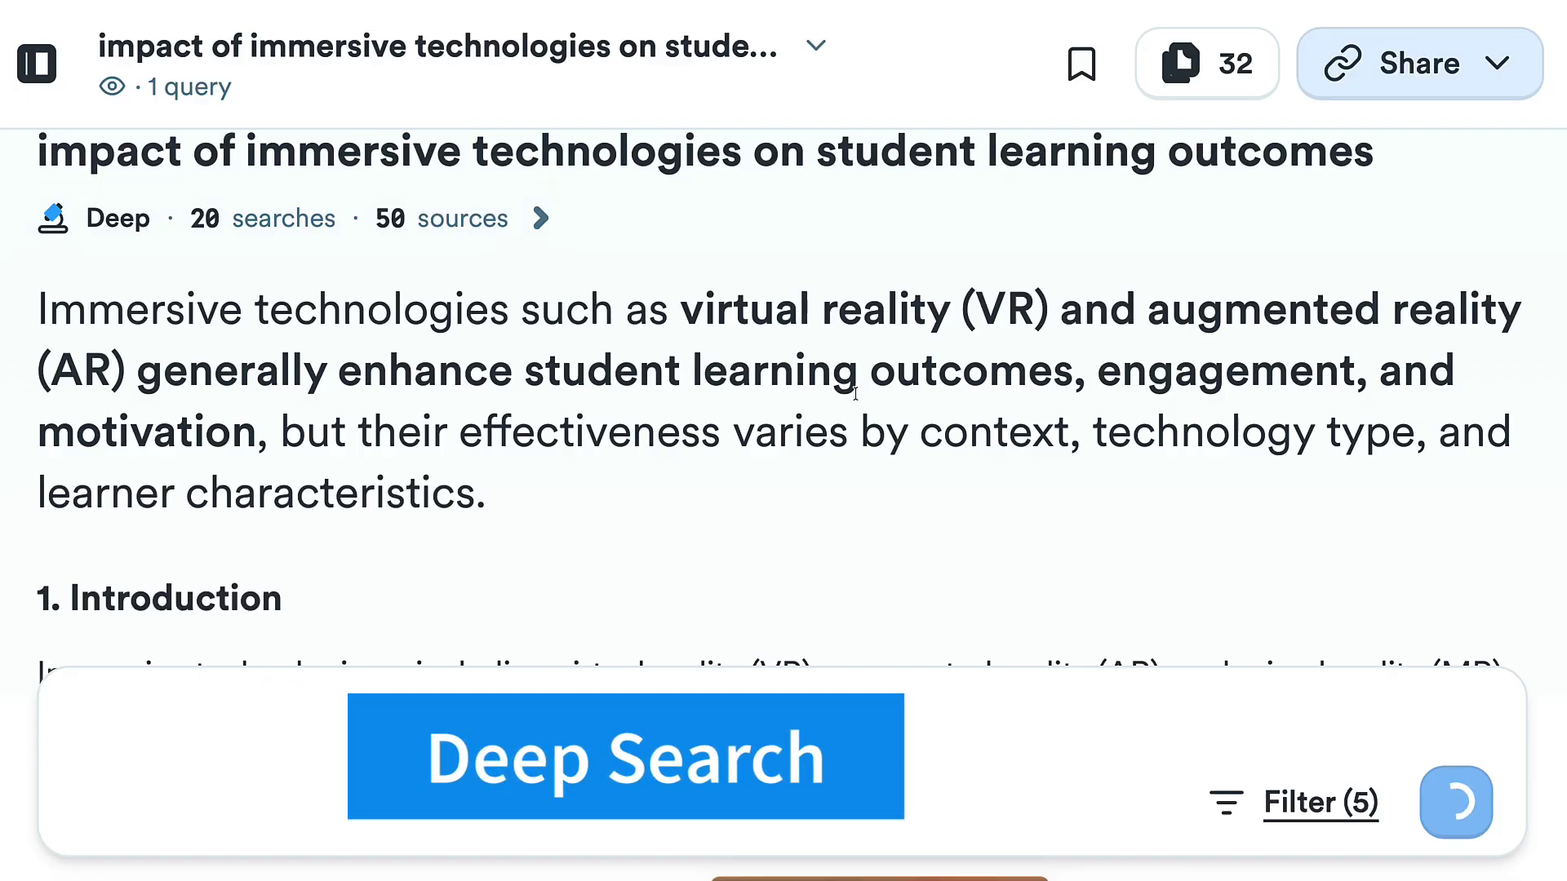
# Open the details of citation 21, 'Integrating immersive technologies with STEM education: a systematic review'.
pyautogui.scroll(-1, 856, 395)
pyautogui.scroll(-1, 856, 395)
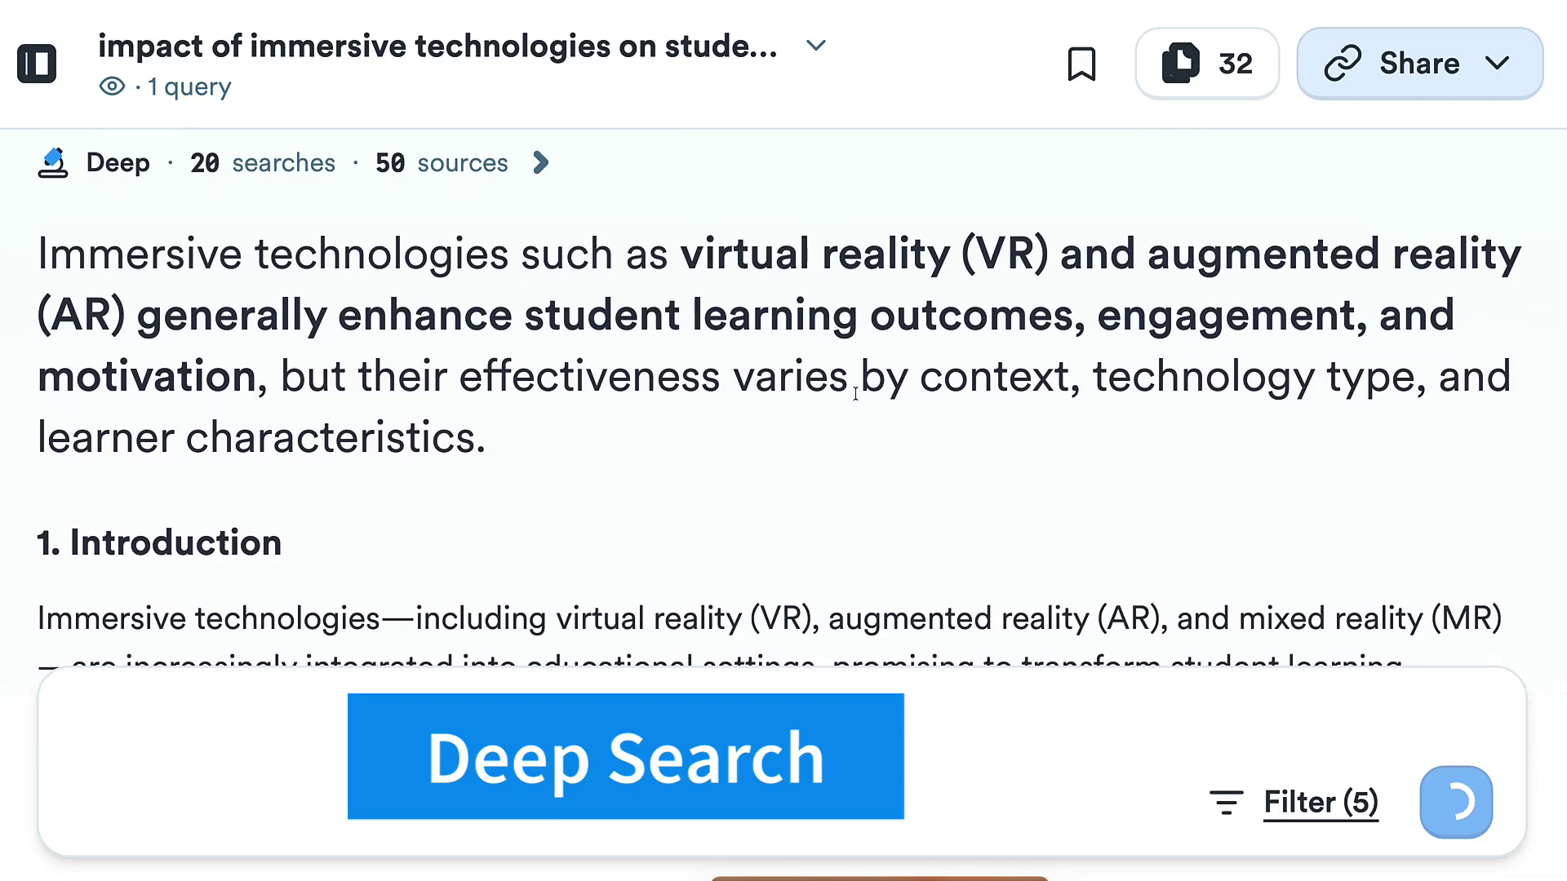
pyautogui.scroll(-3, 855, 394)
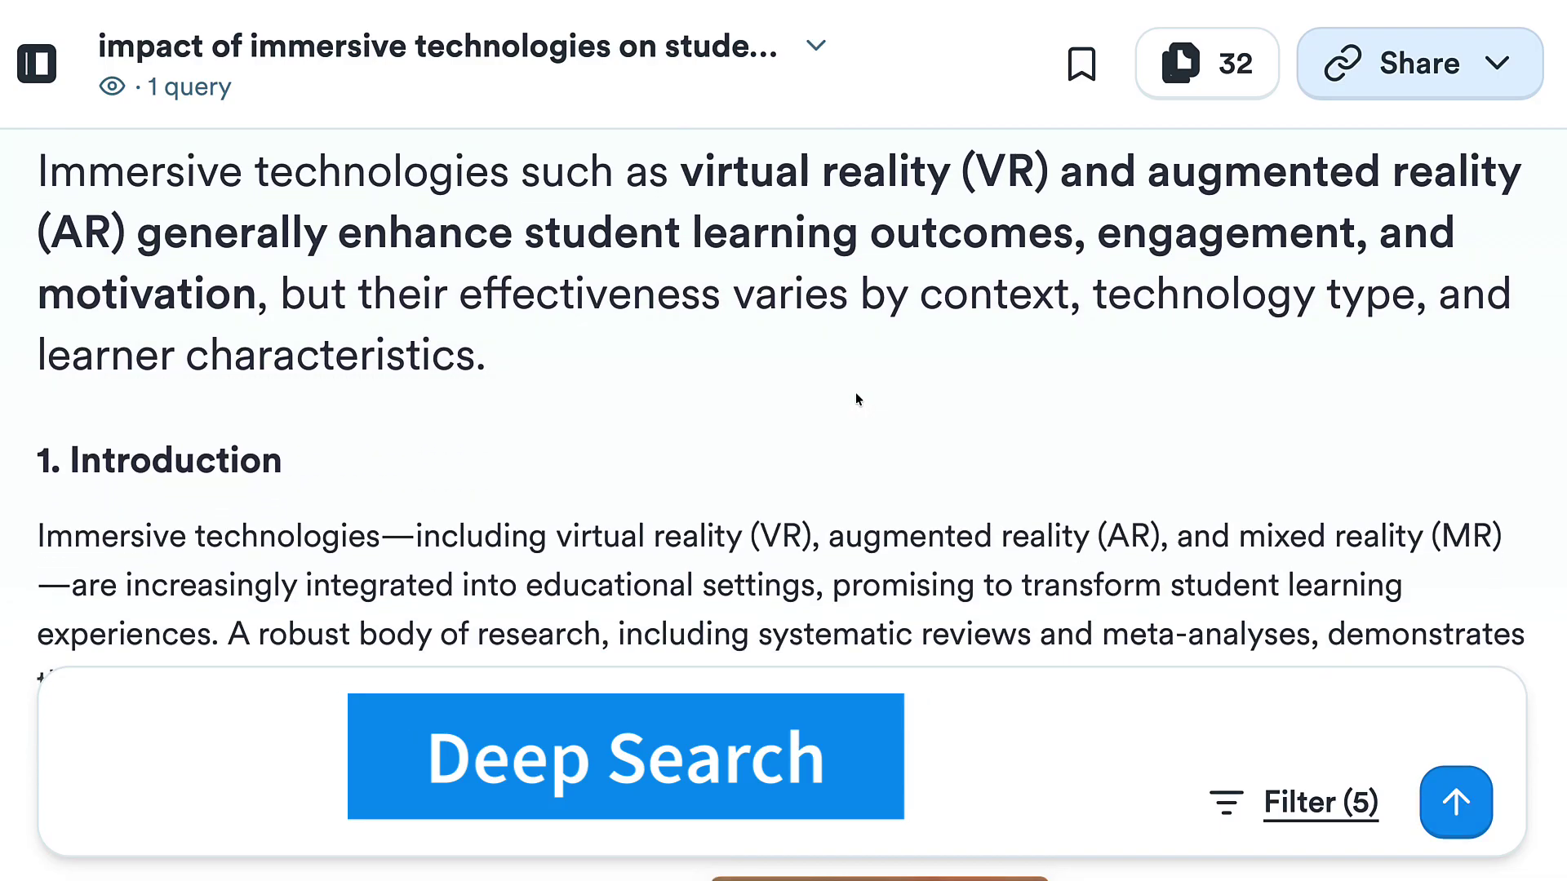
pyautogui.scroll(-5, 856, 400)
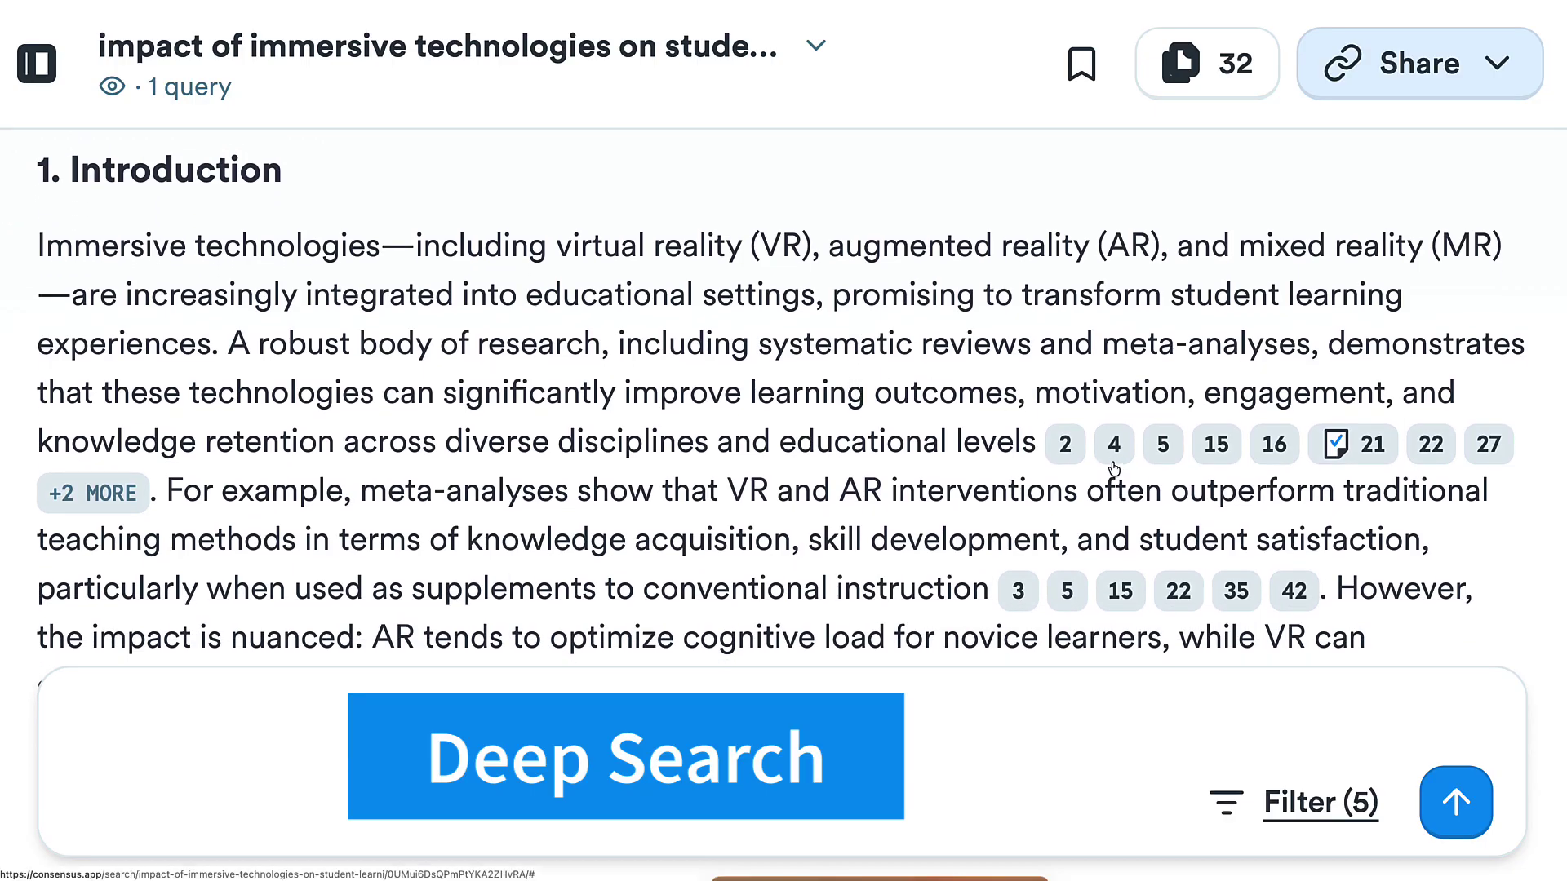
pyautogui.click(1339, 446)
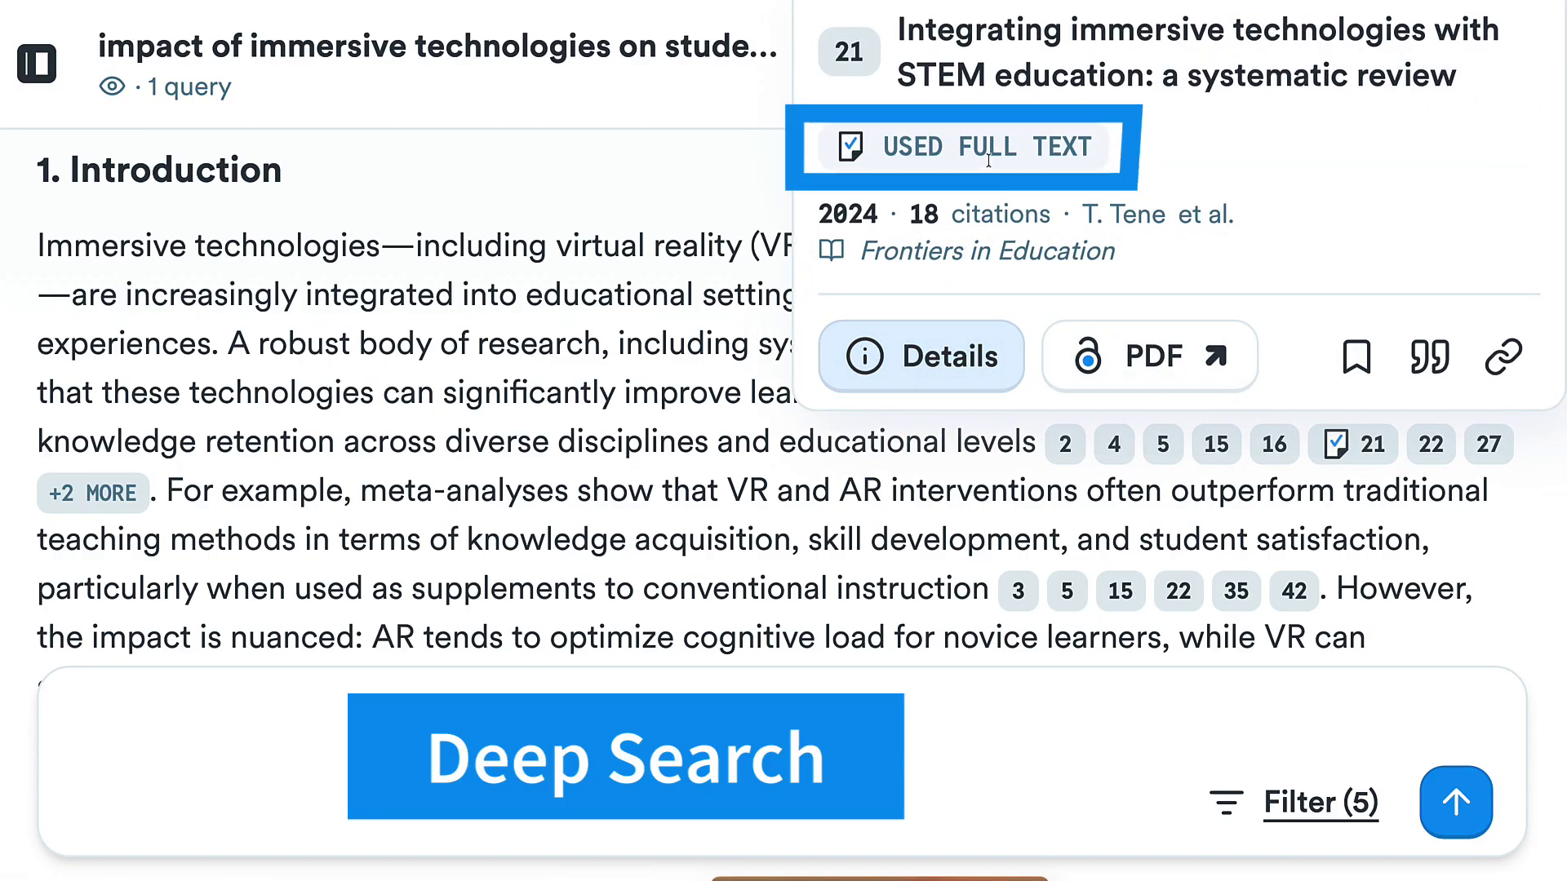
pyautogui.click(943, 362)
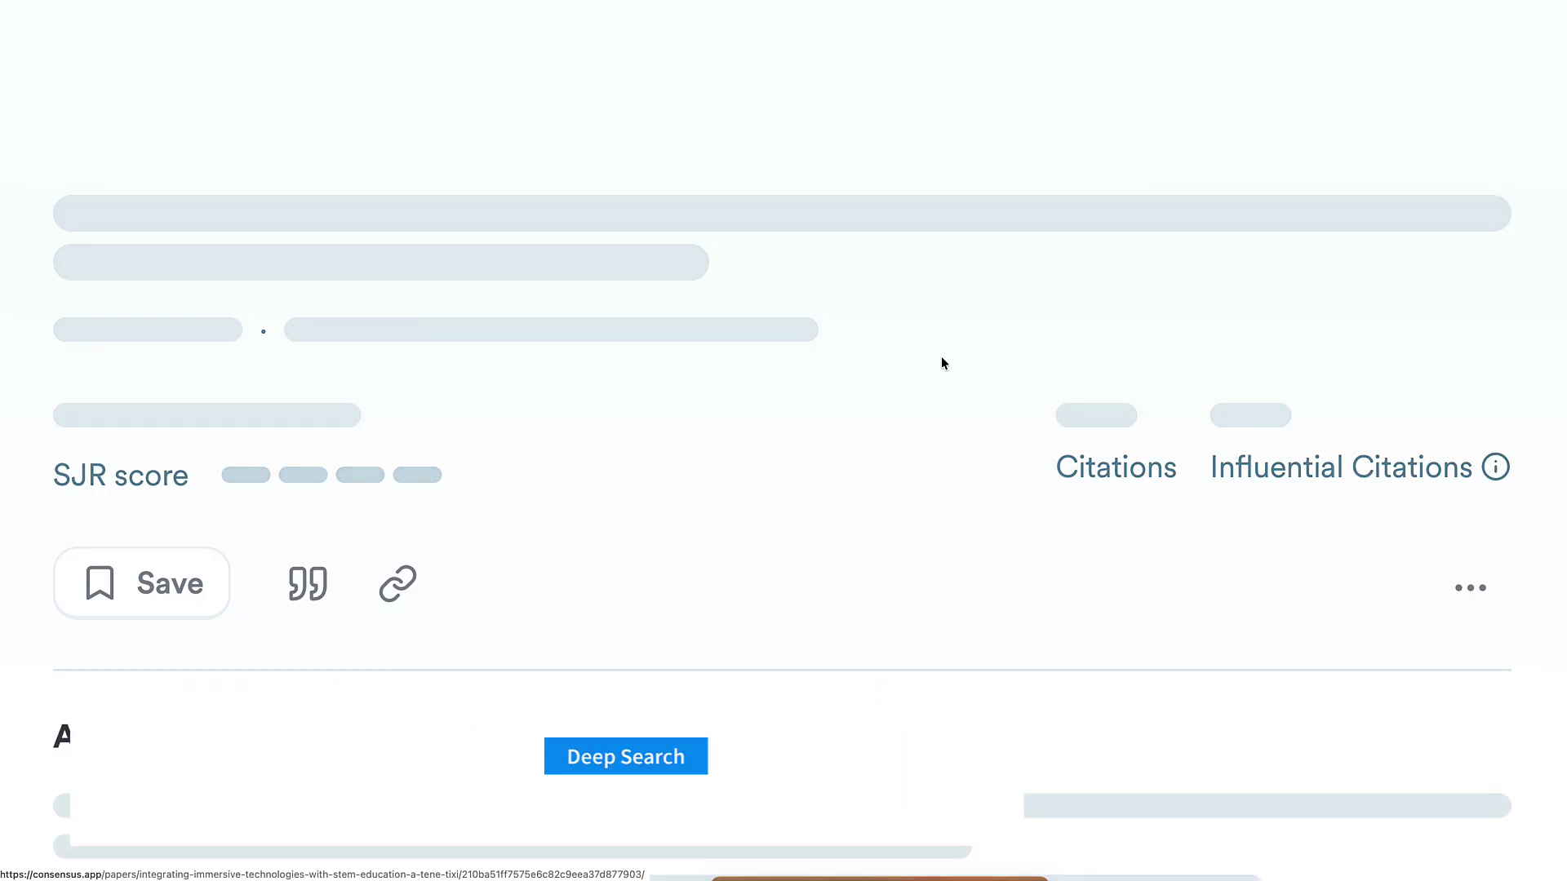
pyautogui.scroll(-1, 744, 524)
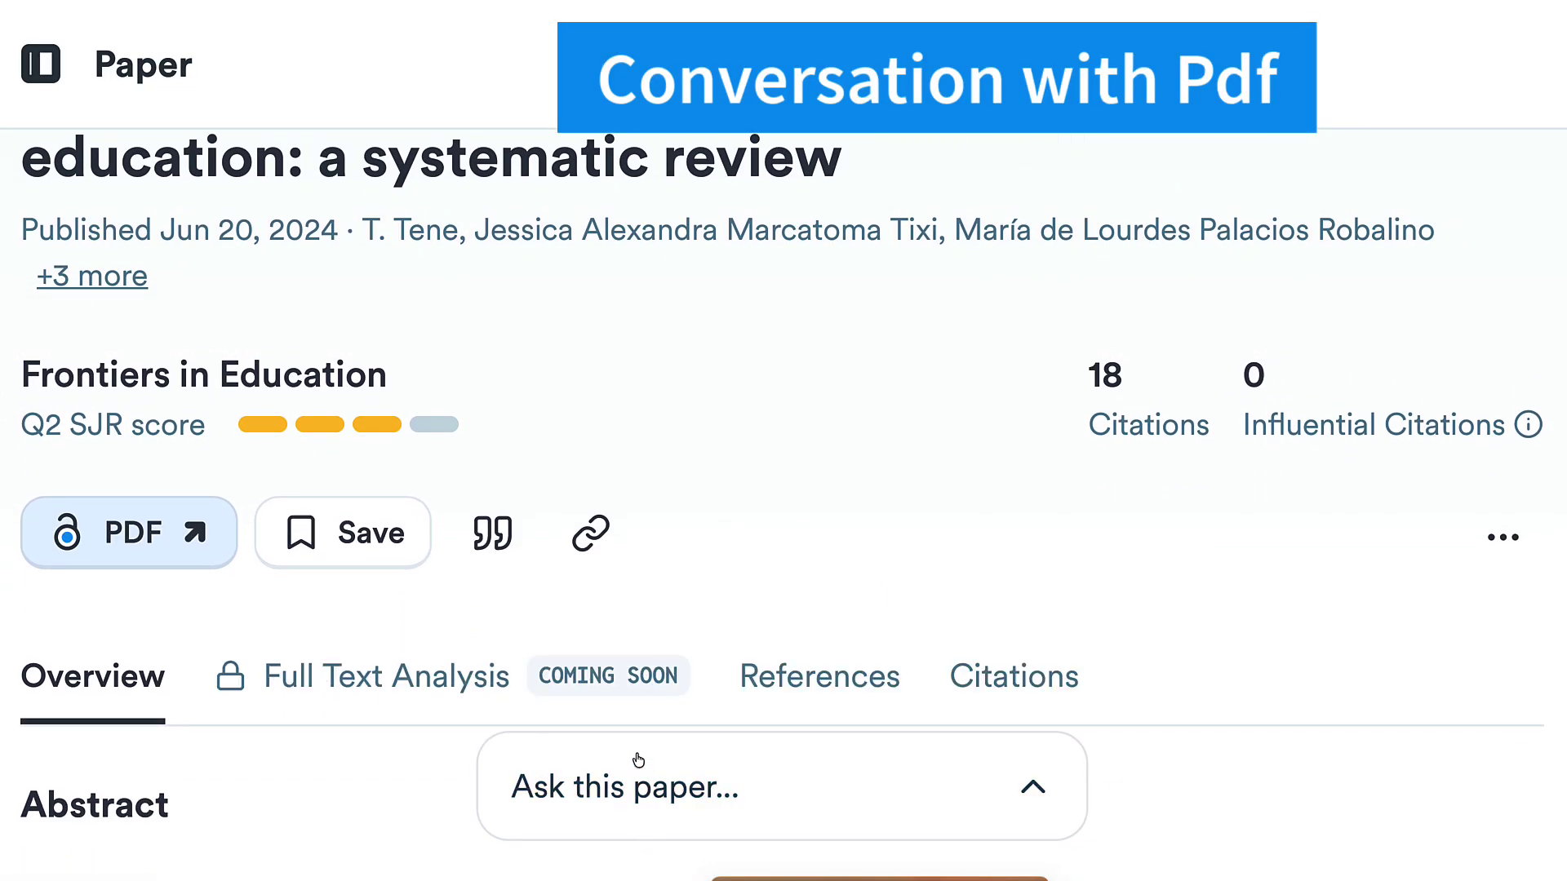
# Review the paper page: Frontiers in Education, Jun 20, 2024, Q2 SJR, 18 citations.
pyautogui.scroll(2, 637, 756)
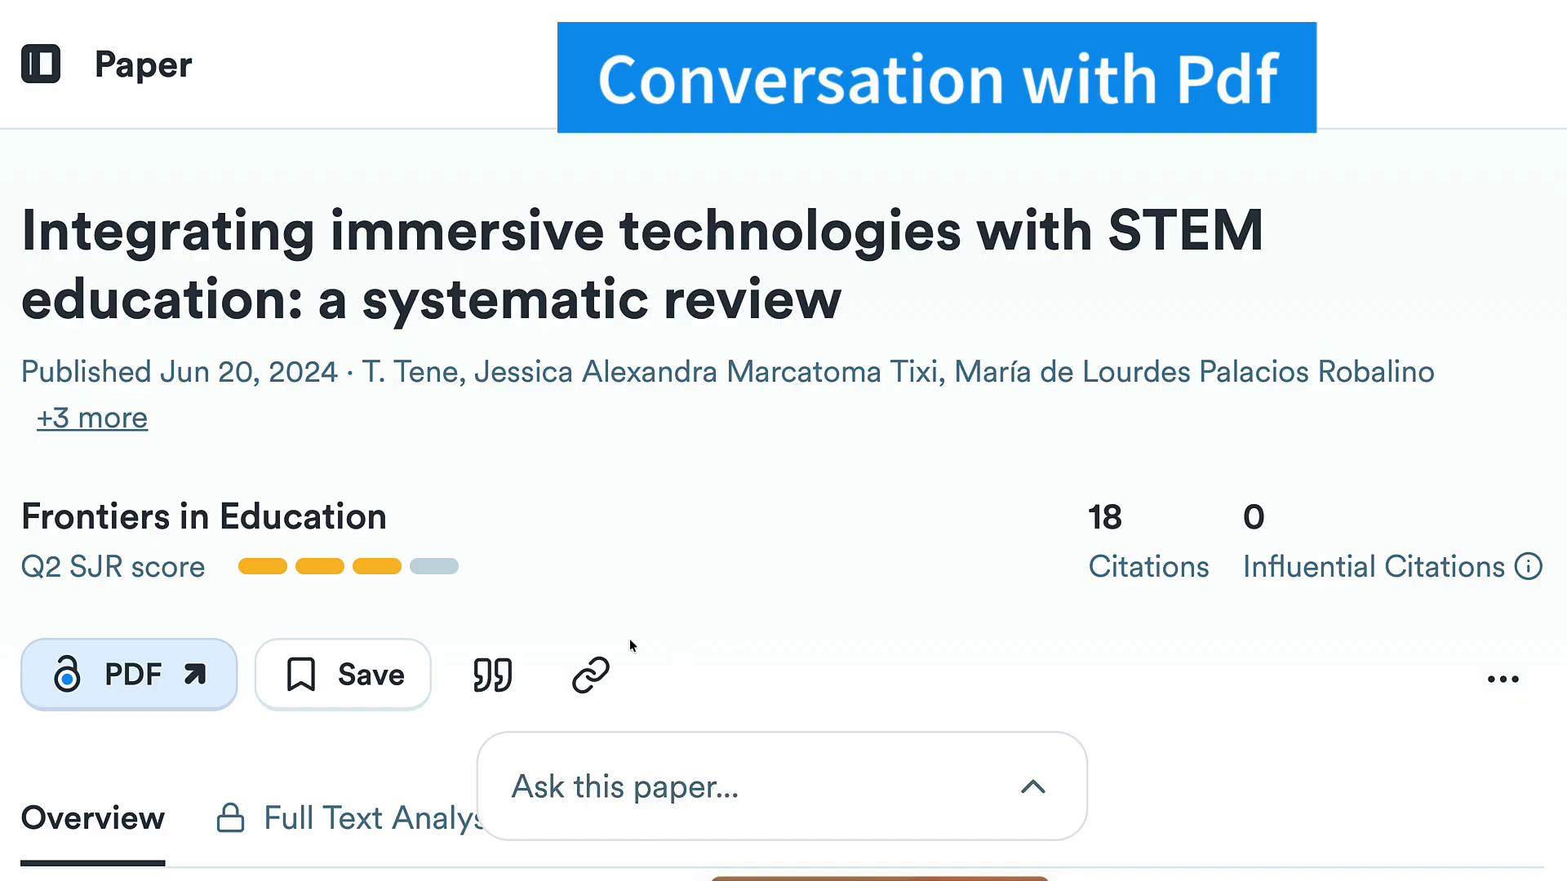
pyautogui.scroll(-1, 639, 638)
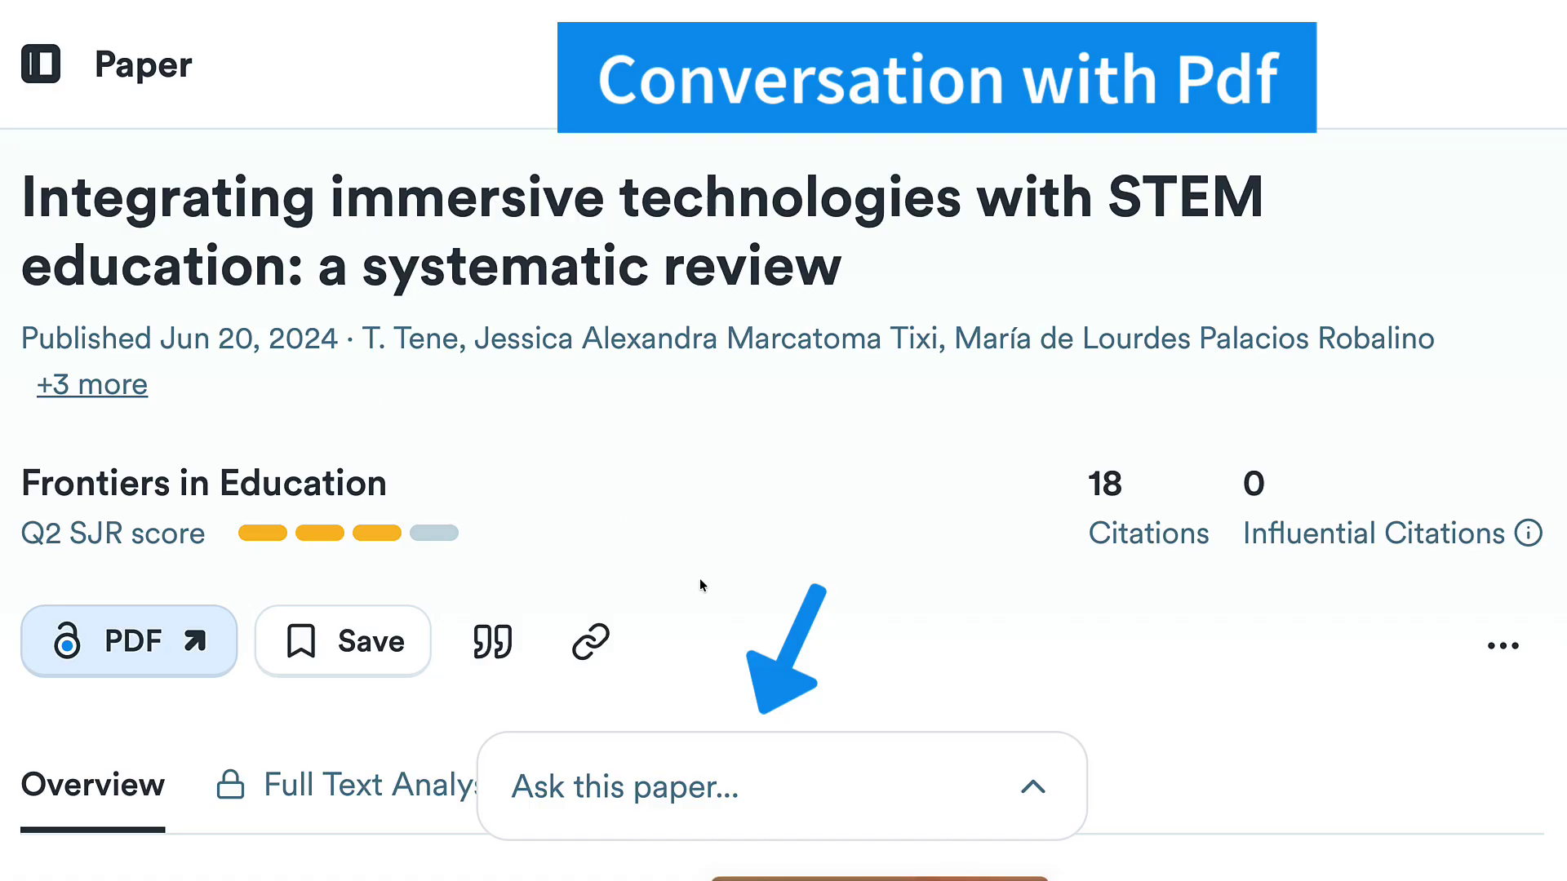
pyautogui.scroll(-3, 699, 585)
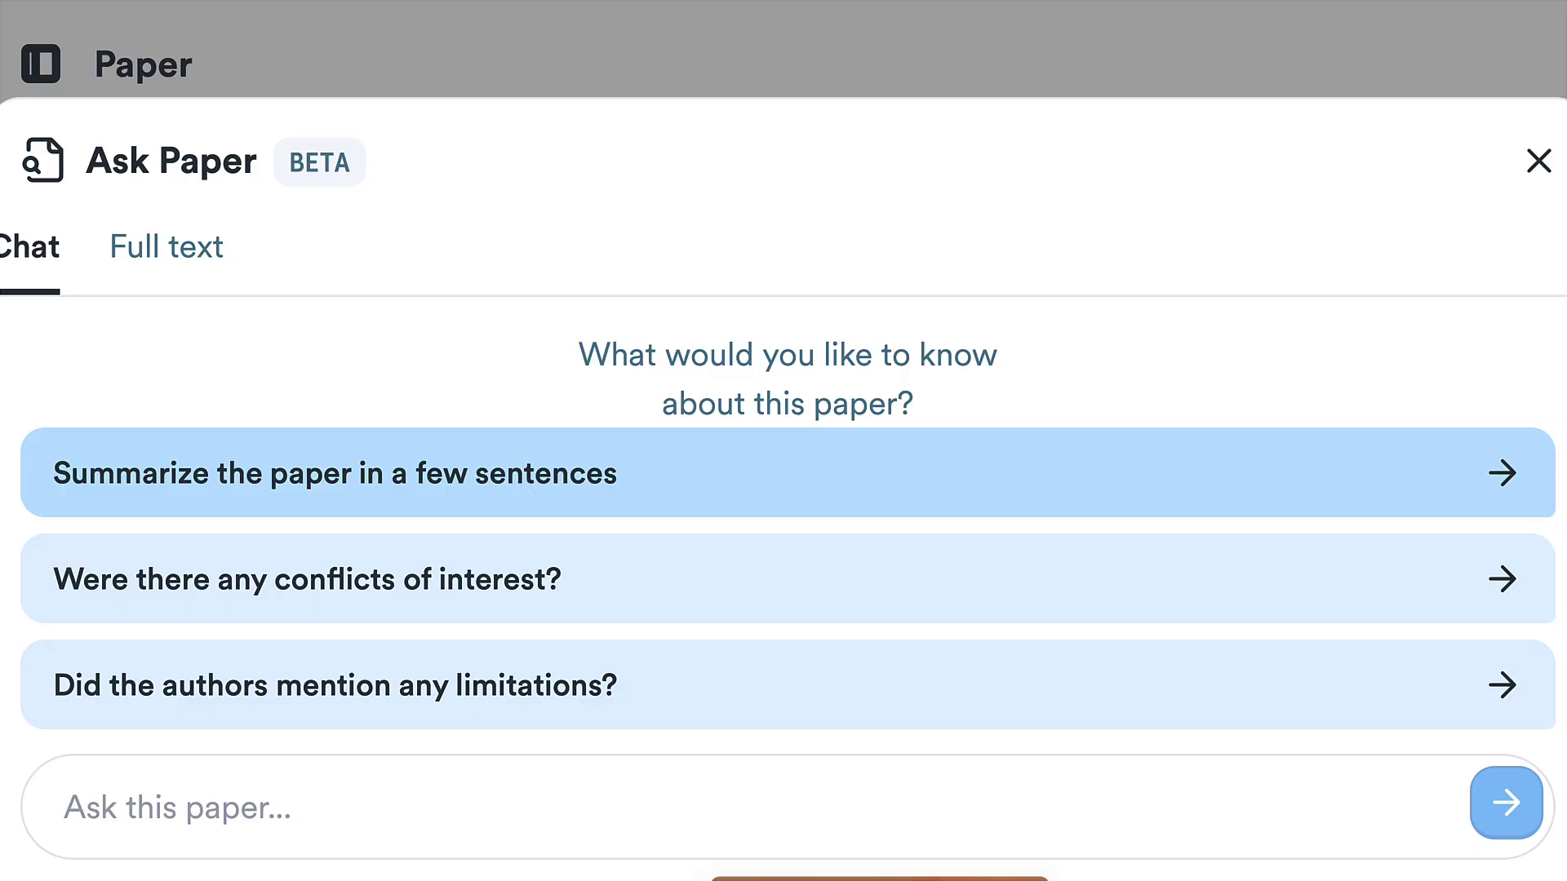
# Ask the paper chat for a few-sentence summary, then send 'Please elaborate'.
pyautogui.click(535, 477)
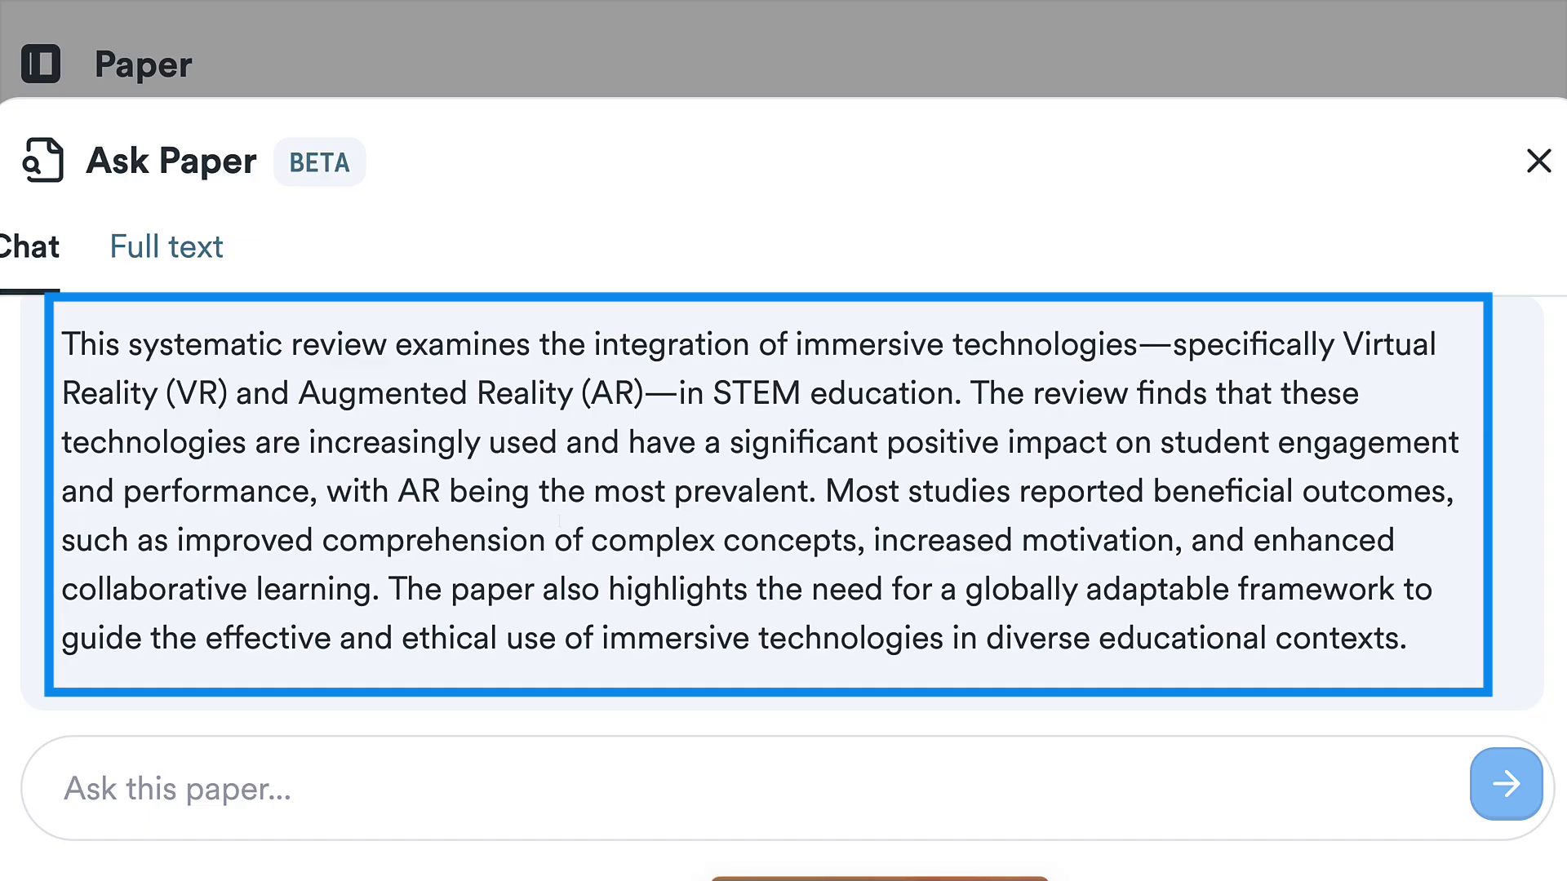
pyautogui.click(355, 788)
pyautogui.write('Please ')
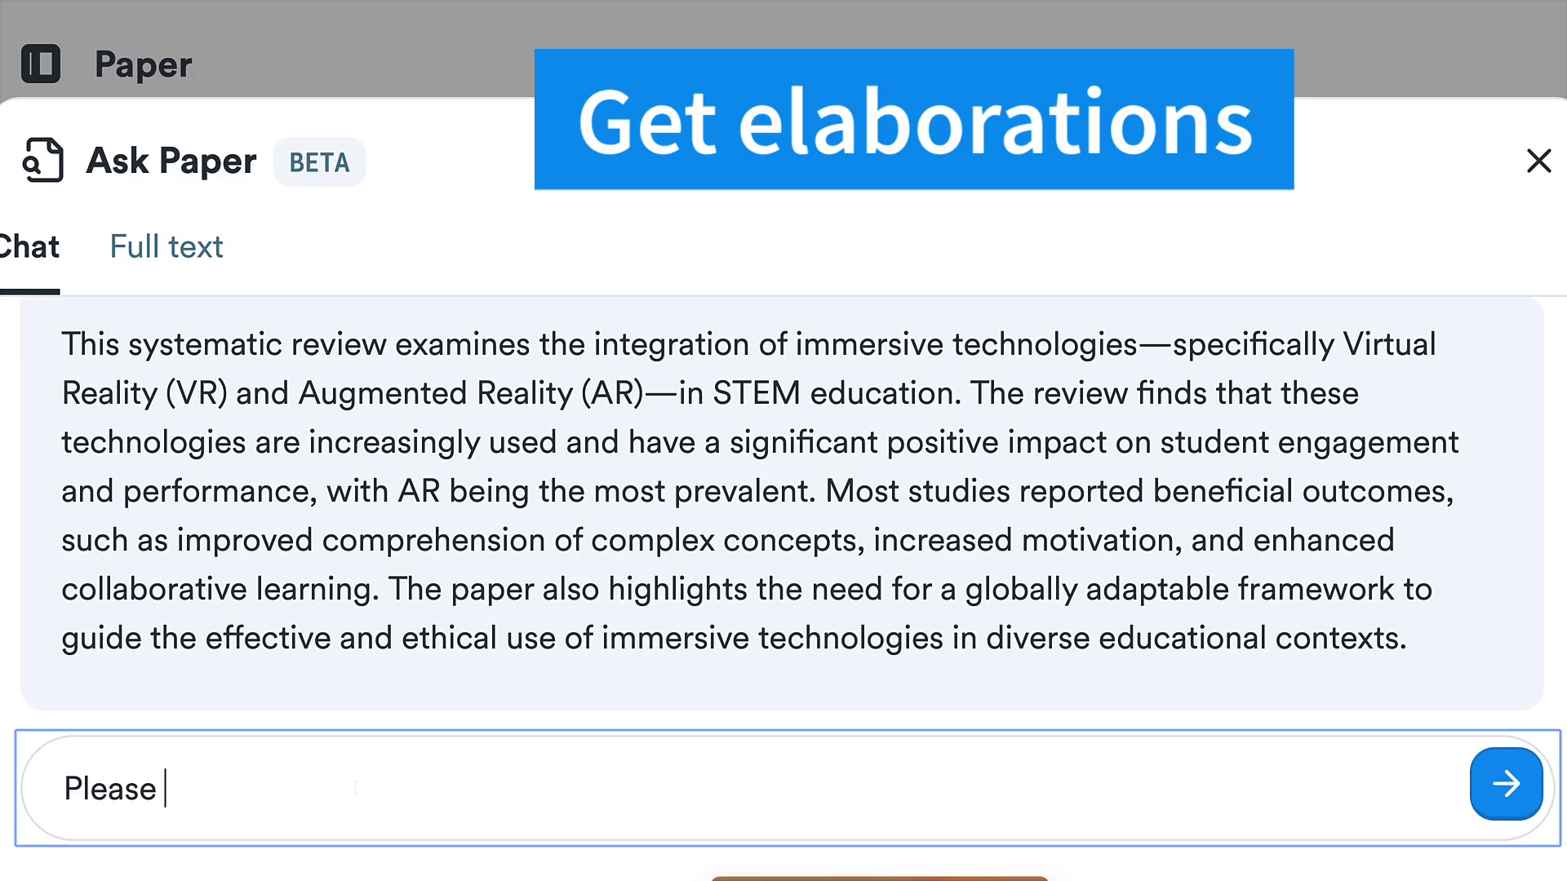
pyautogui.write('elaborate')
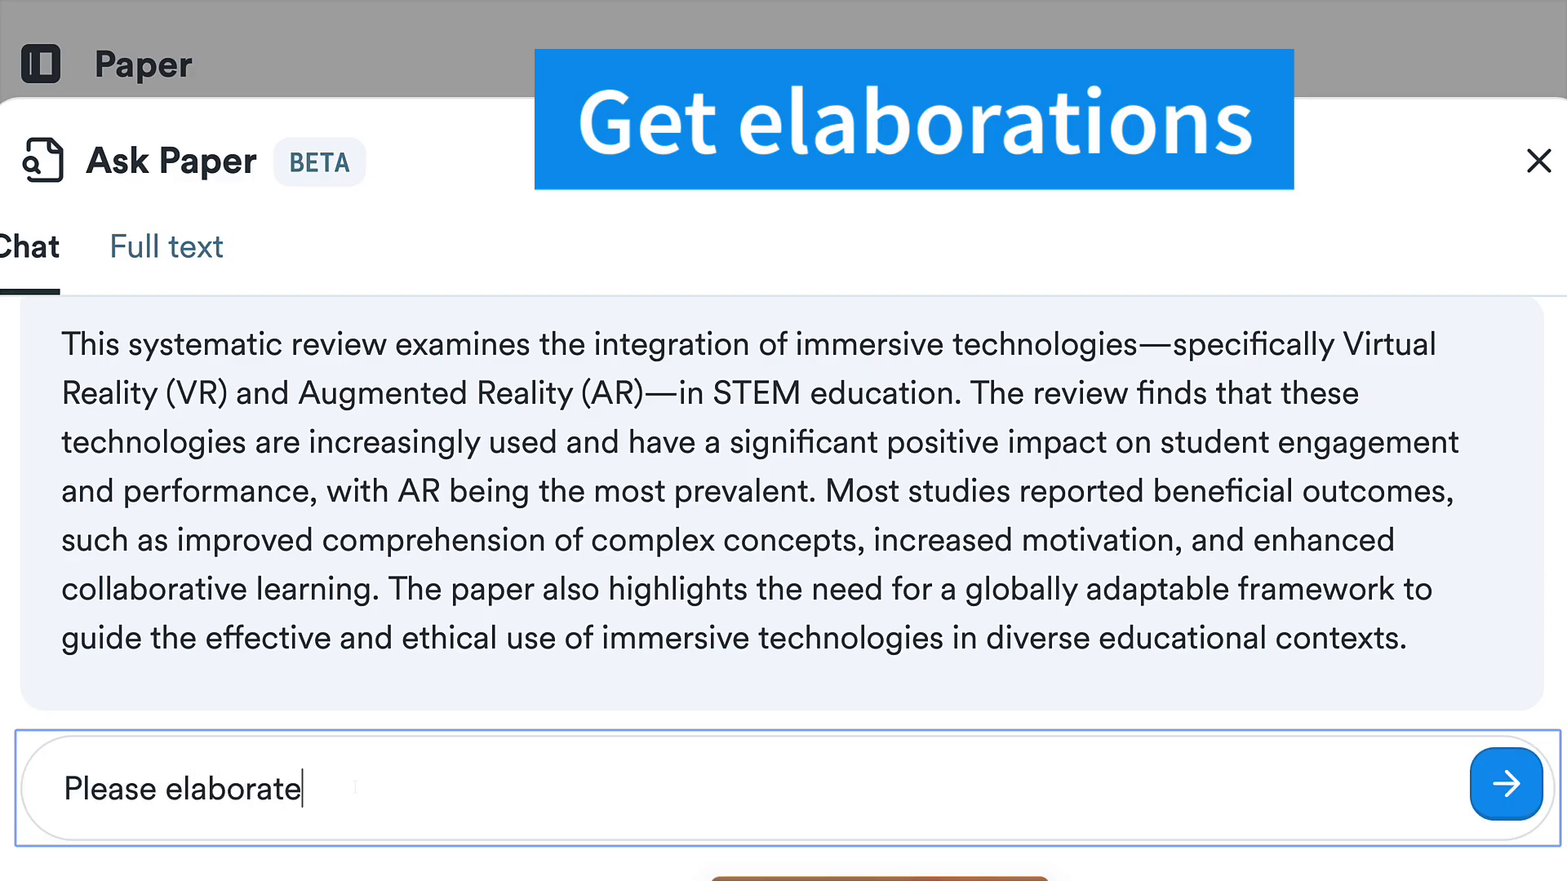
pyautogui.press('Return')
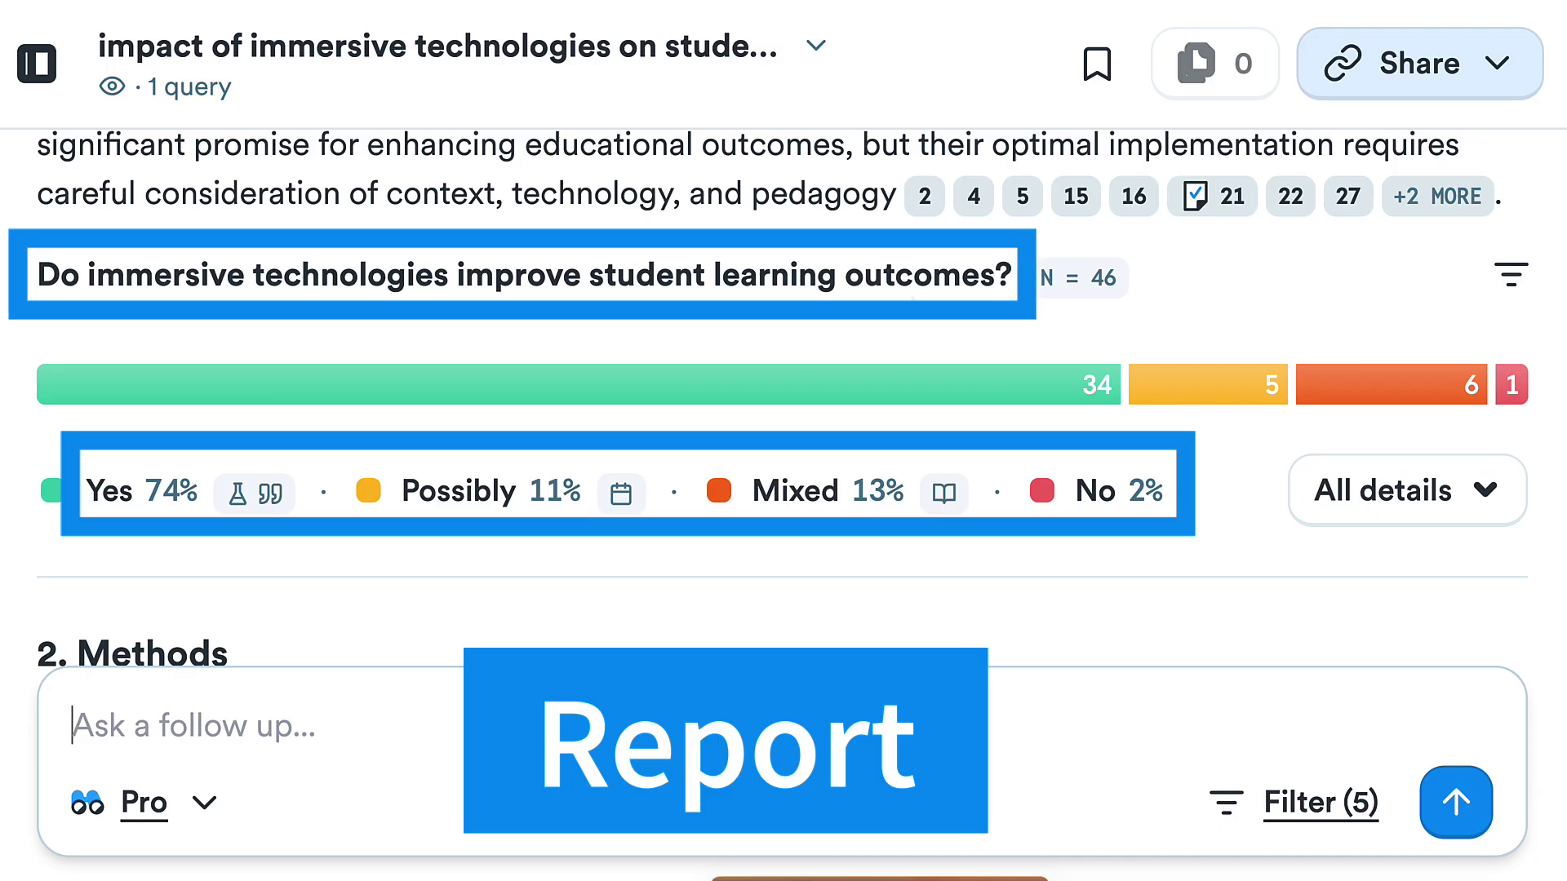
# Expand the All details breakdown under the consensus meter and scroll through it.
pyautogui.scroll(-1, 913, 297)
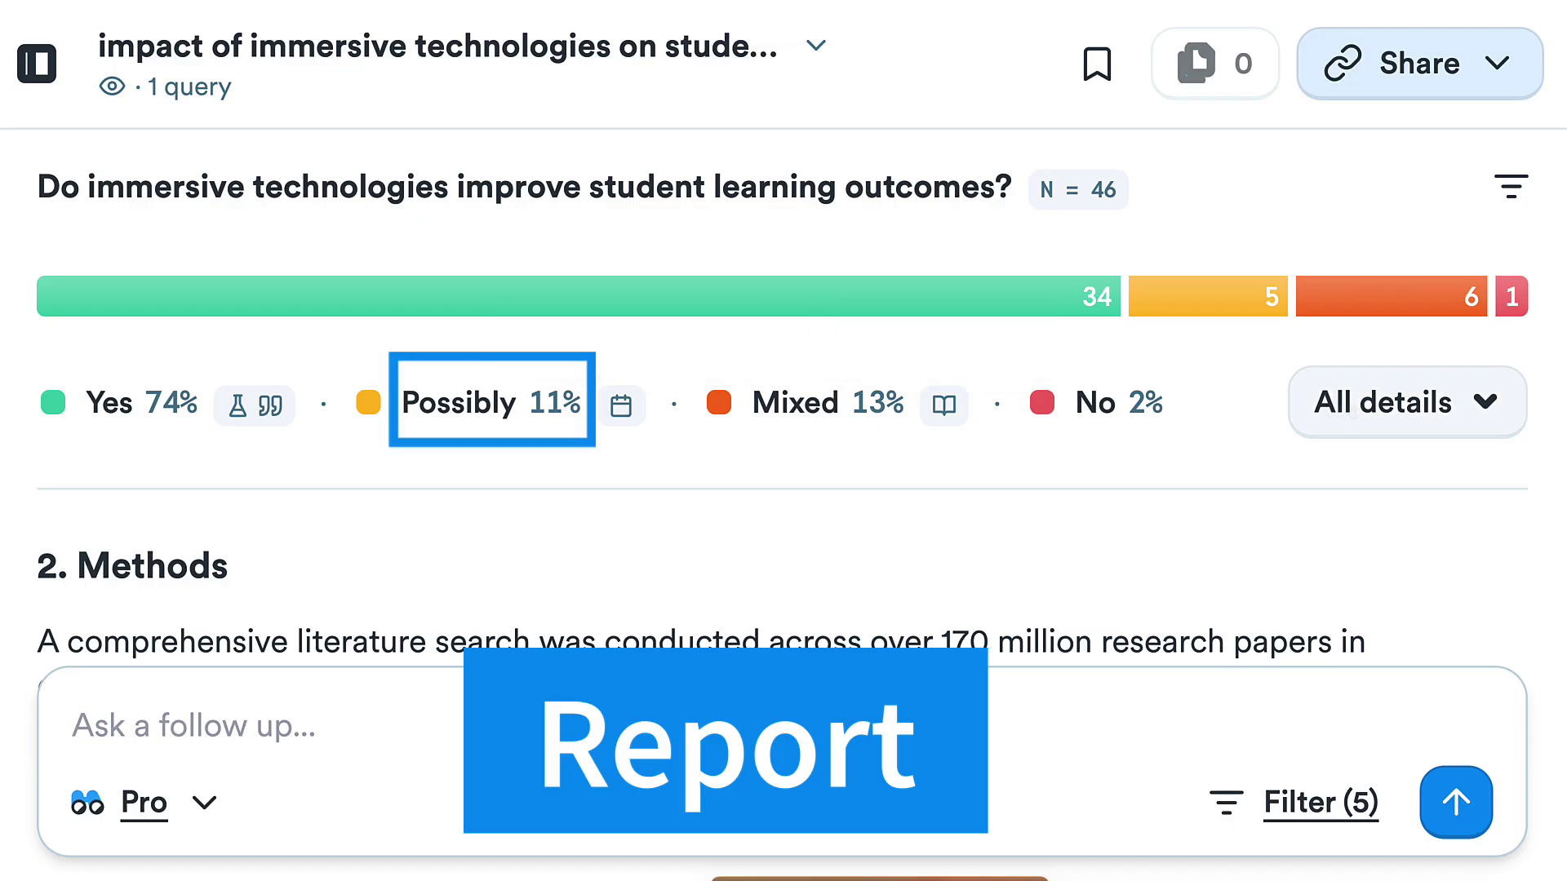
pyautogui.click(1390, 408)
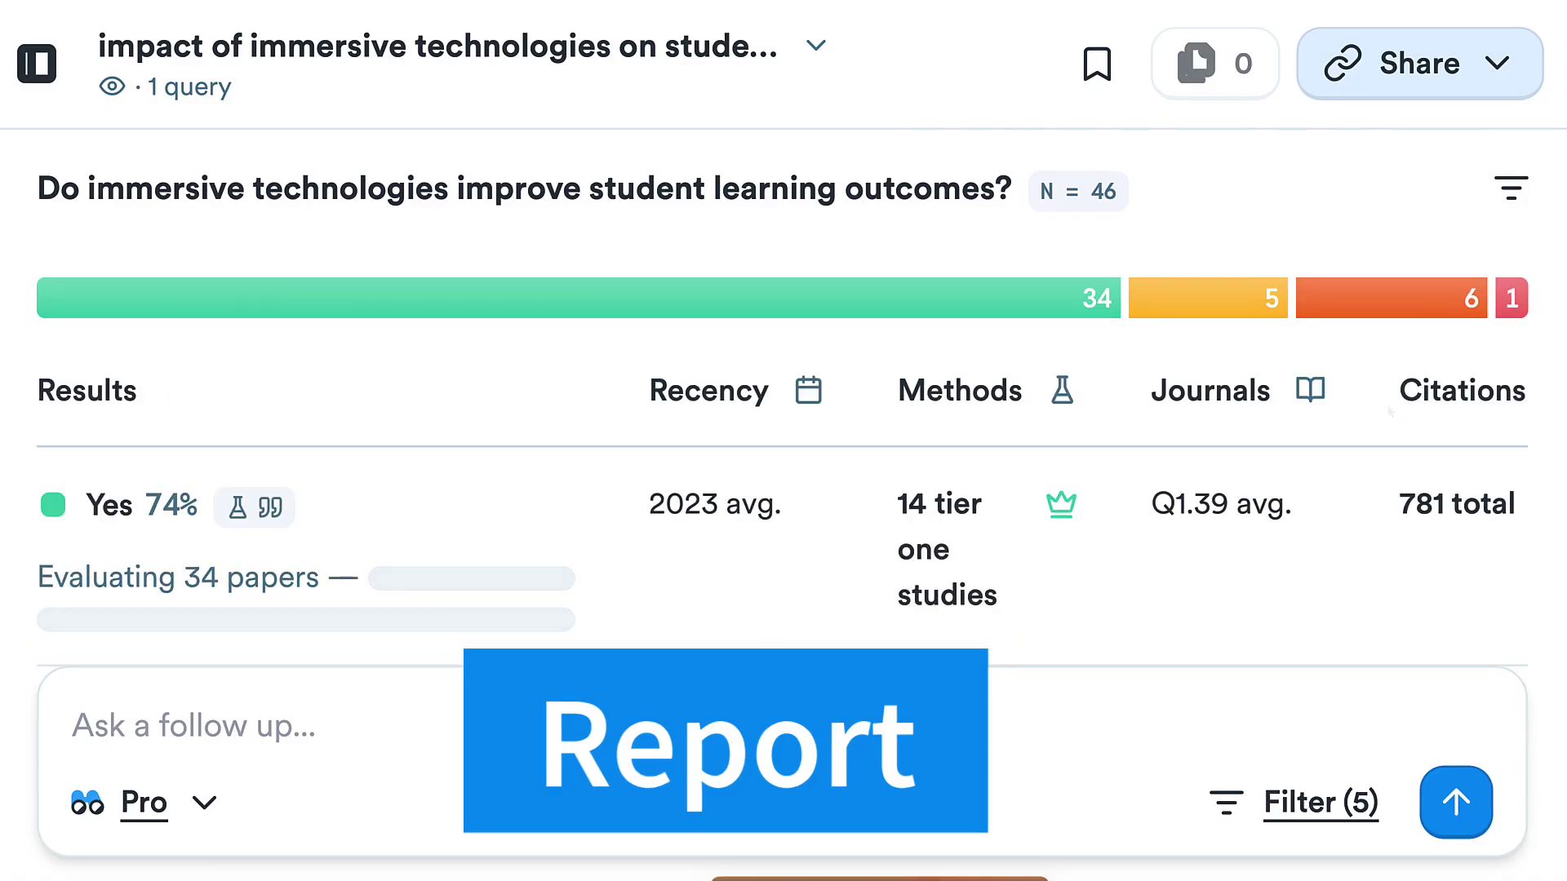
pyautogui.scroll(-1, 1392, 413)
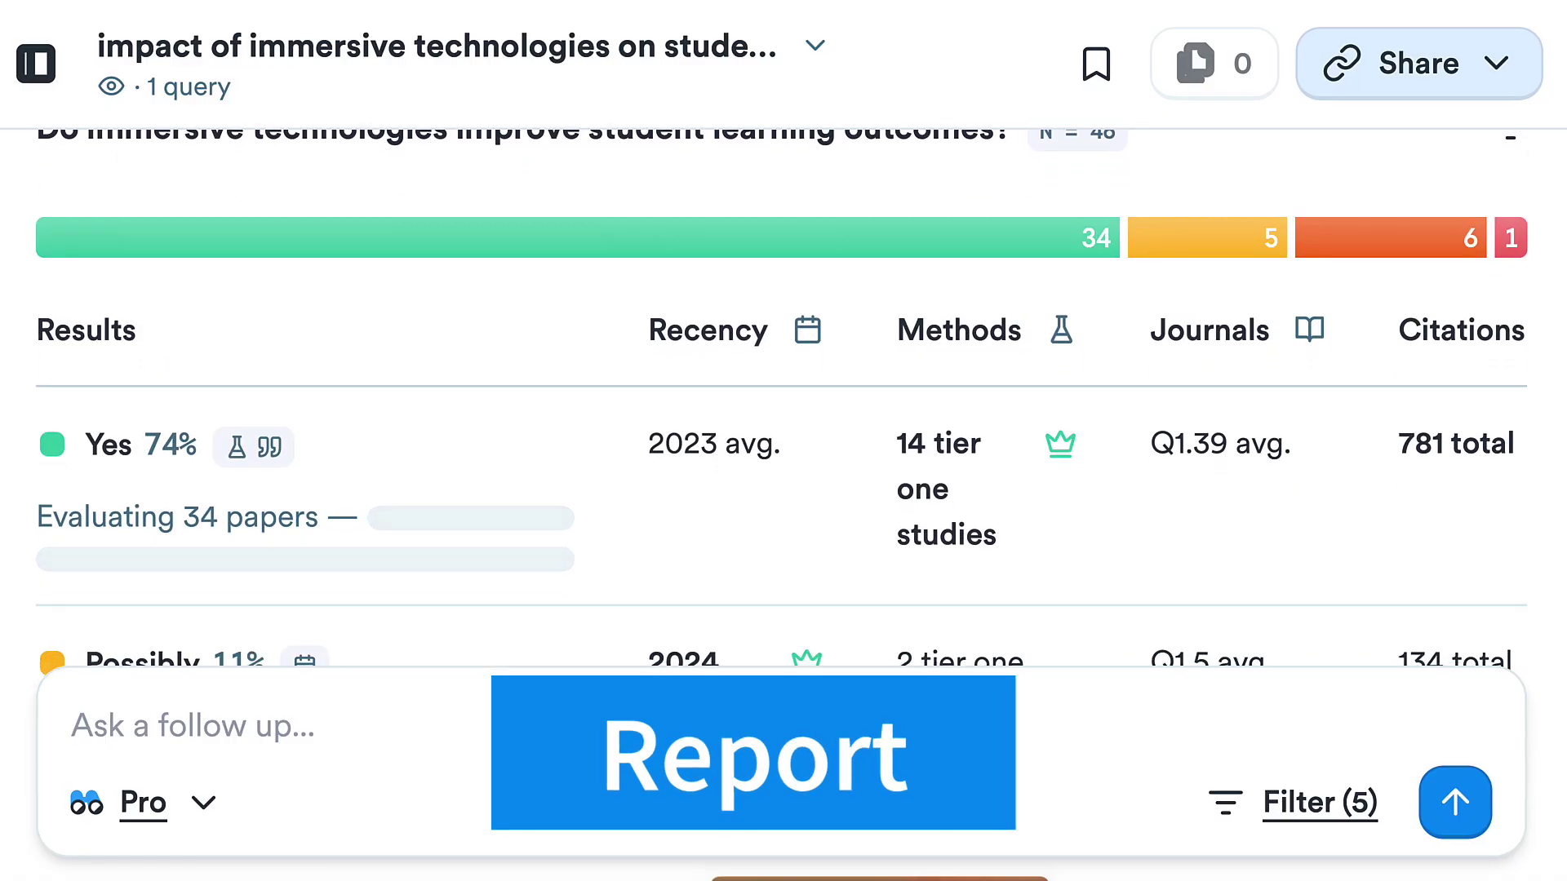
pyautogui.scroll(-2, 1177, 433)
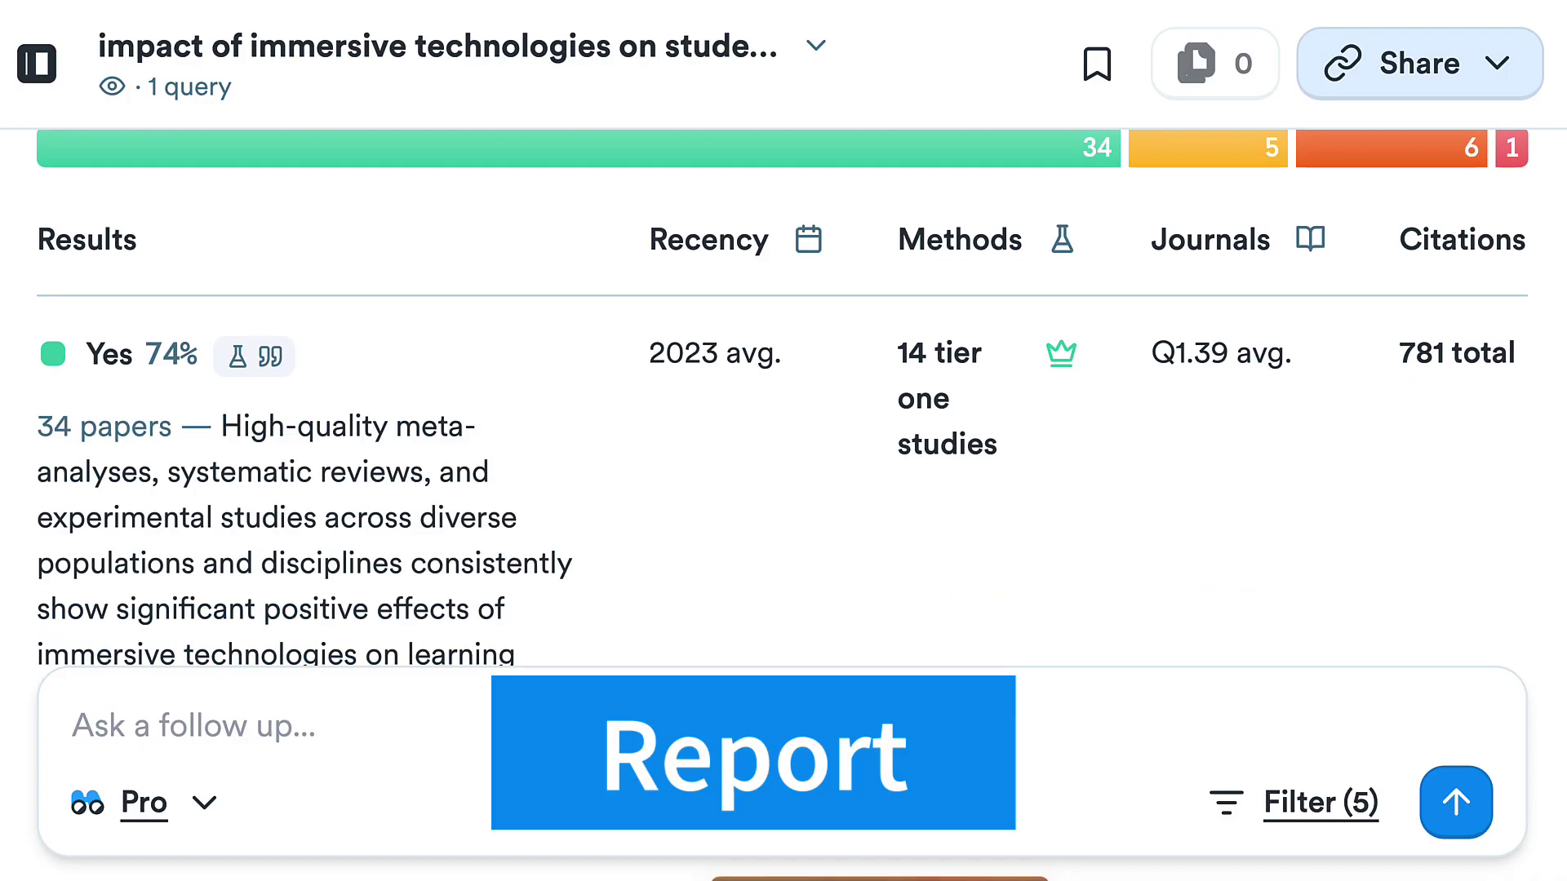
pyautogui.scroll(-1, 784, 400)
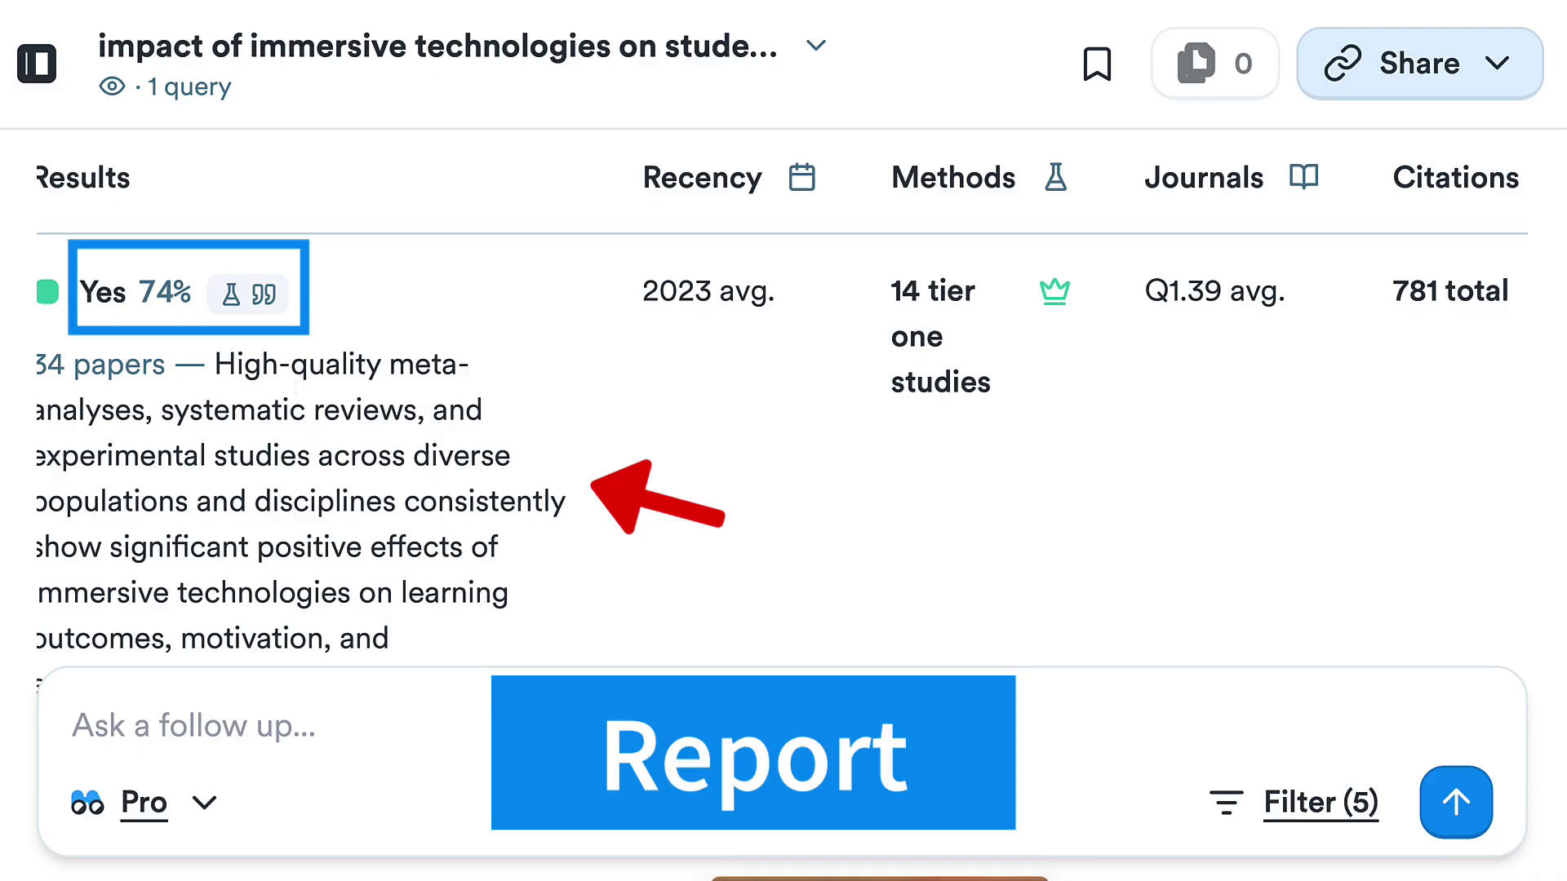
# Highlight wording in the Yes and No 2% summaries, then clear the highlight.
pyautogui.moveTo(341, 364); pyautogui.dragTo(470, 364)
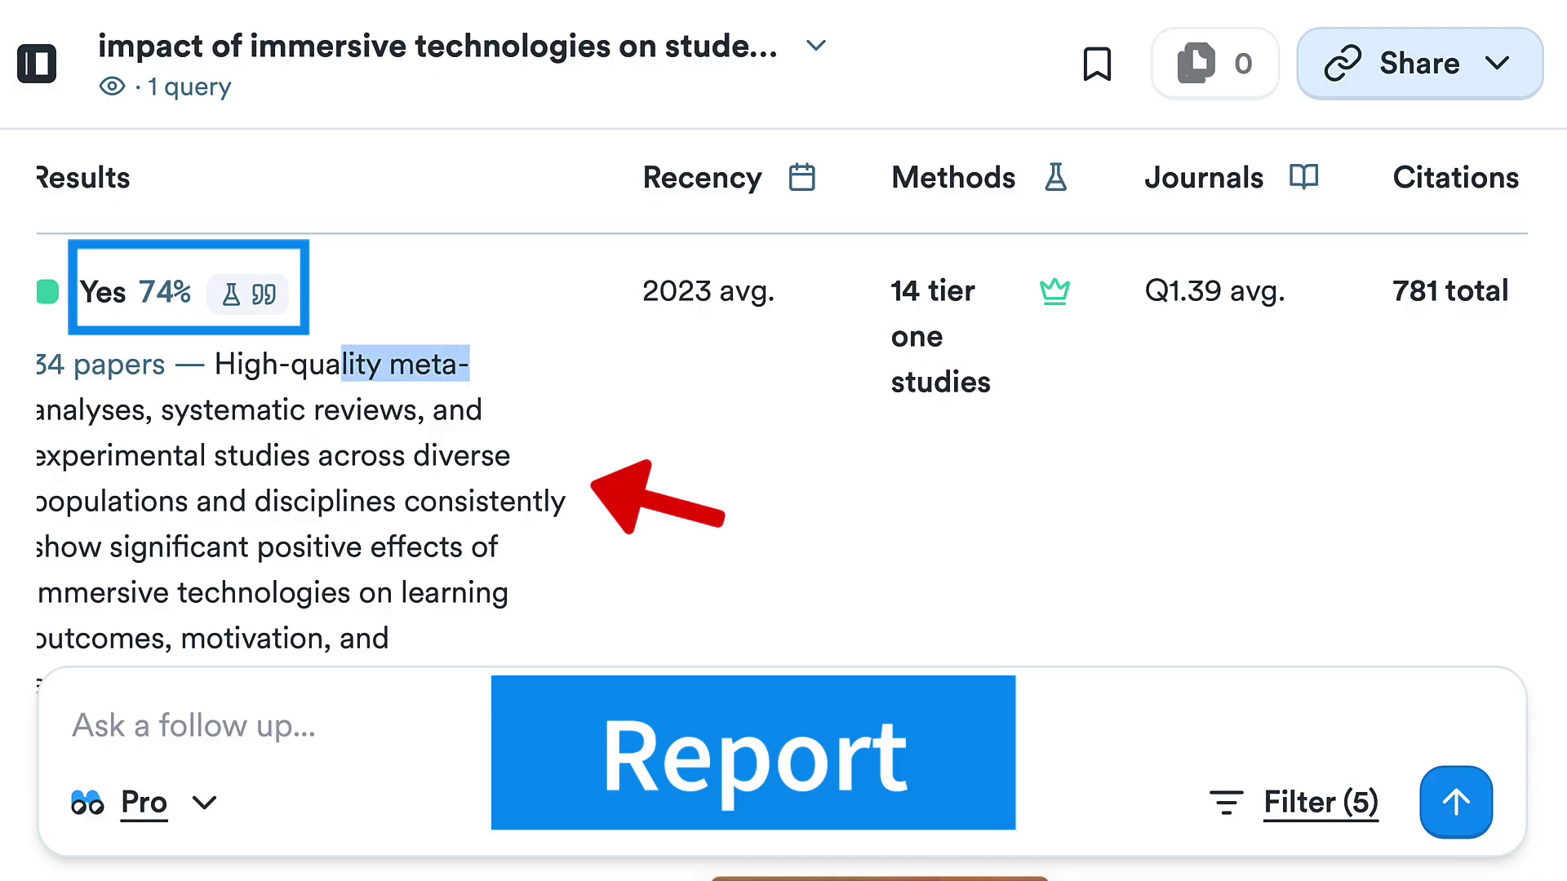
pyautogui.scroll(-5, 703, 478)
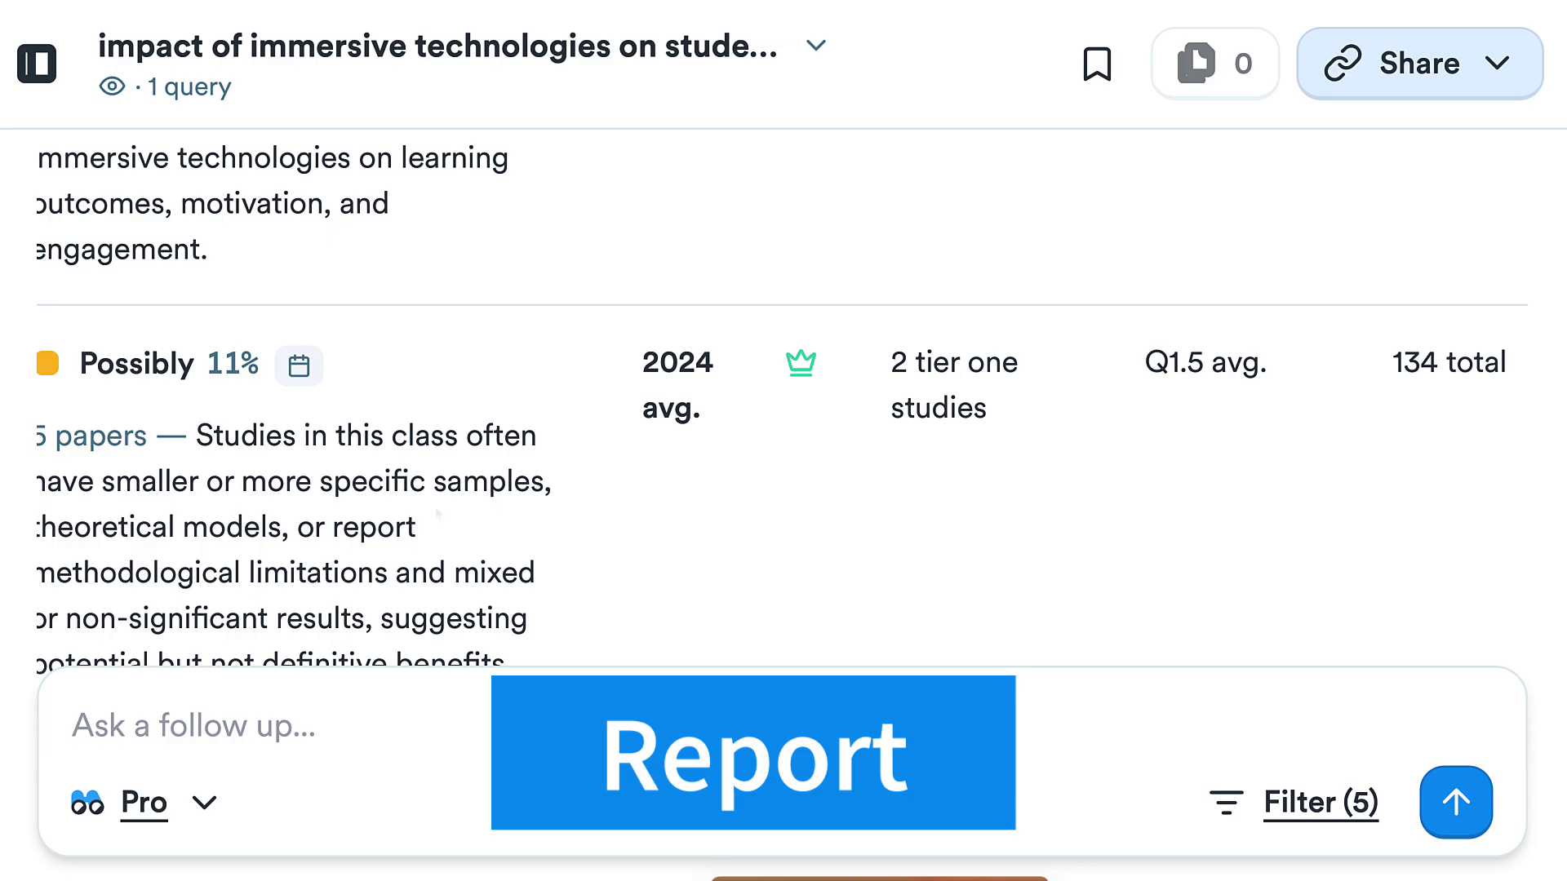
pyautogui.scroll(-4, 438, 514)
pyautogui.scroll(-6, 438, 514)
pyautogui.scroll(-2, 439, 514)
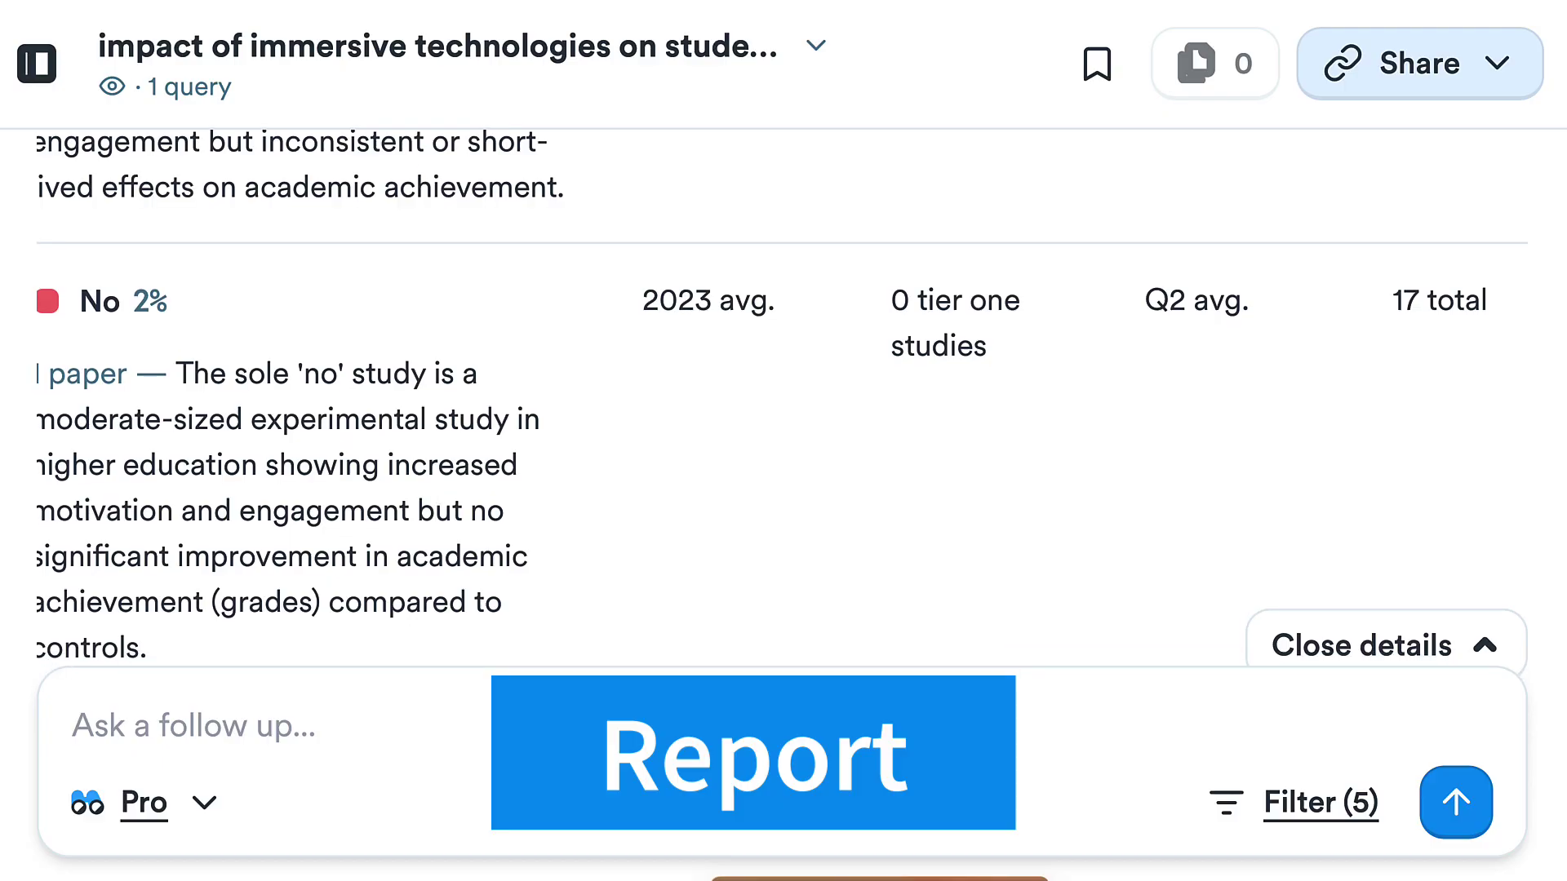
pyautogui.moveTo(338, 462); pyautogui.dragTo(470, 462)
pyautogui.click(858, 478)
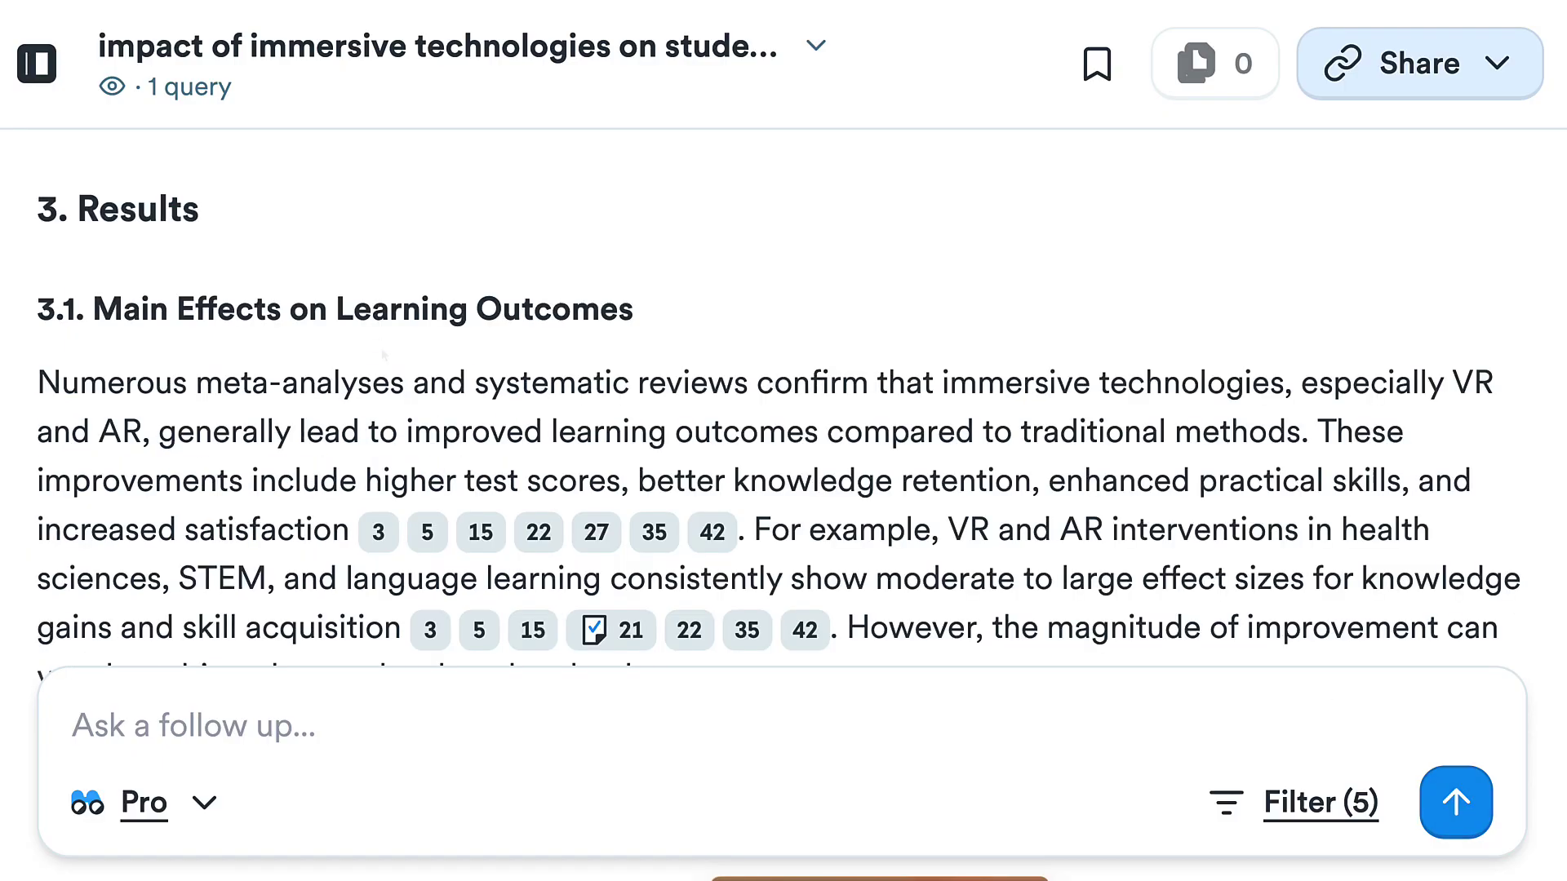
pyautogui.scroll(-3, 550, 364)
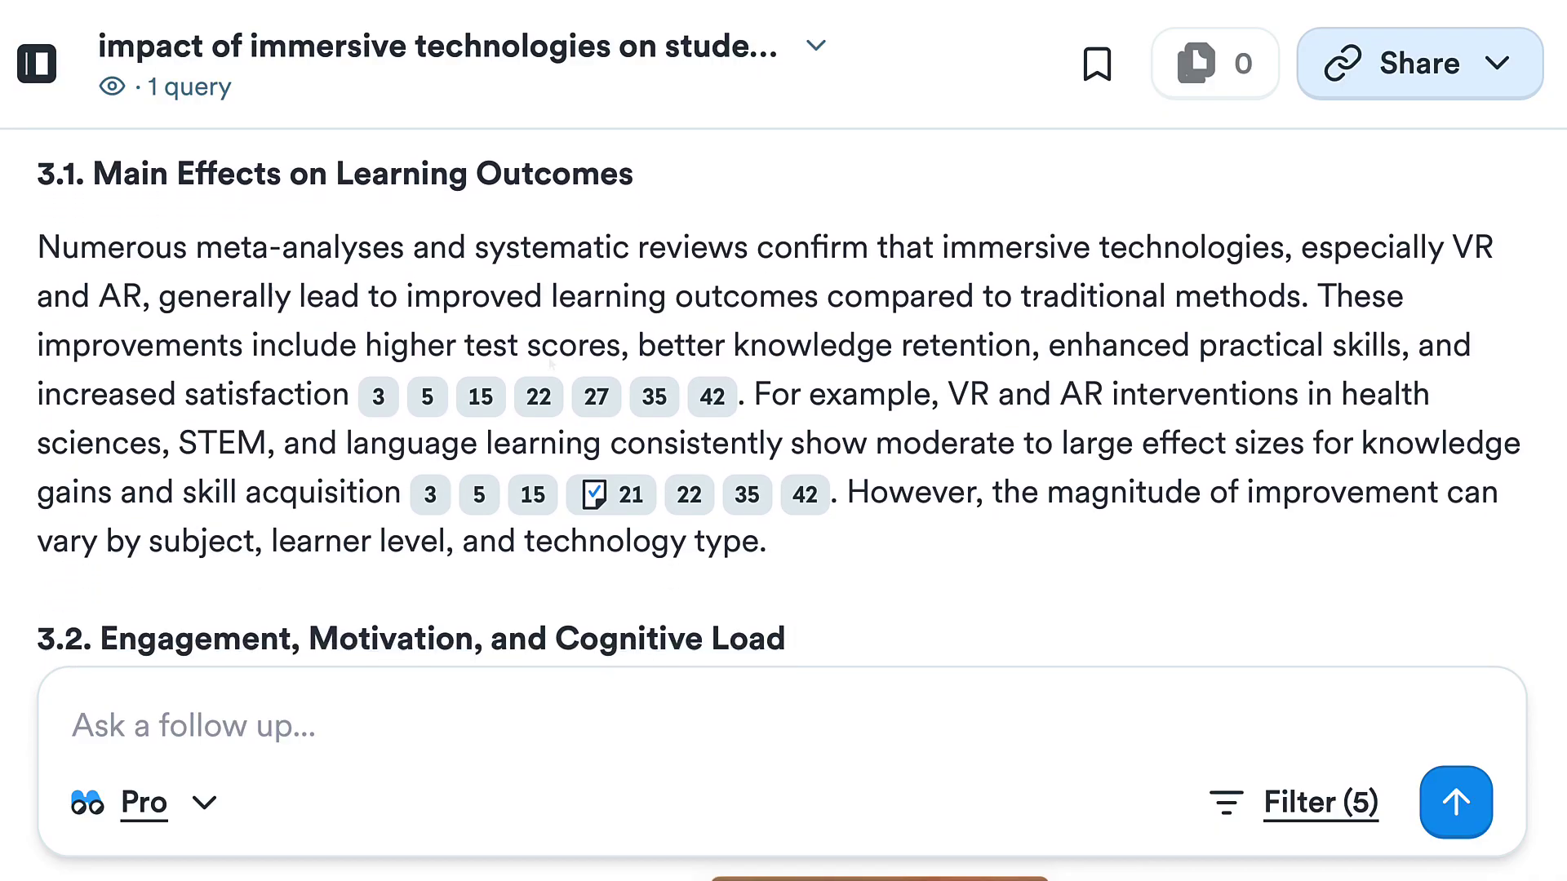
pyautogui.scroll(-5, 784, 392)
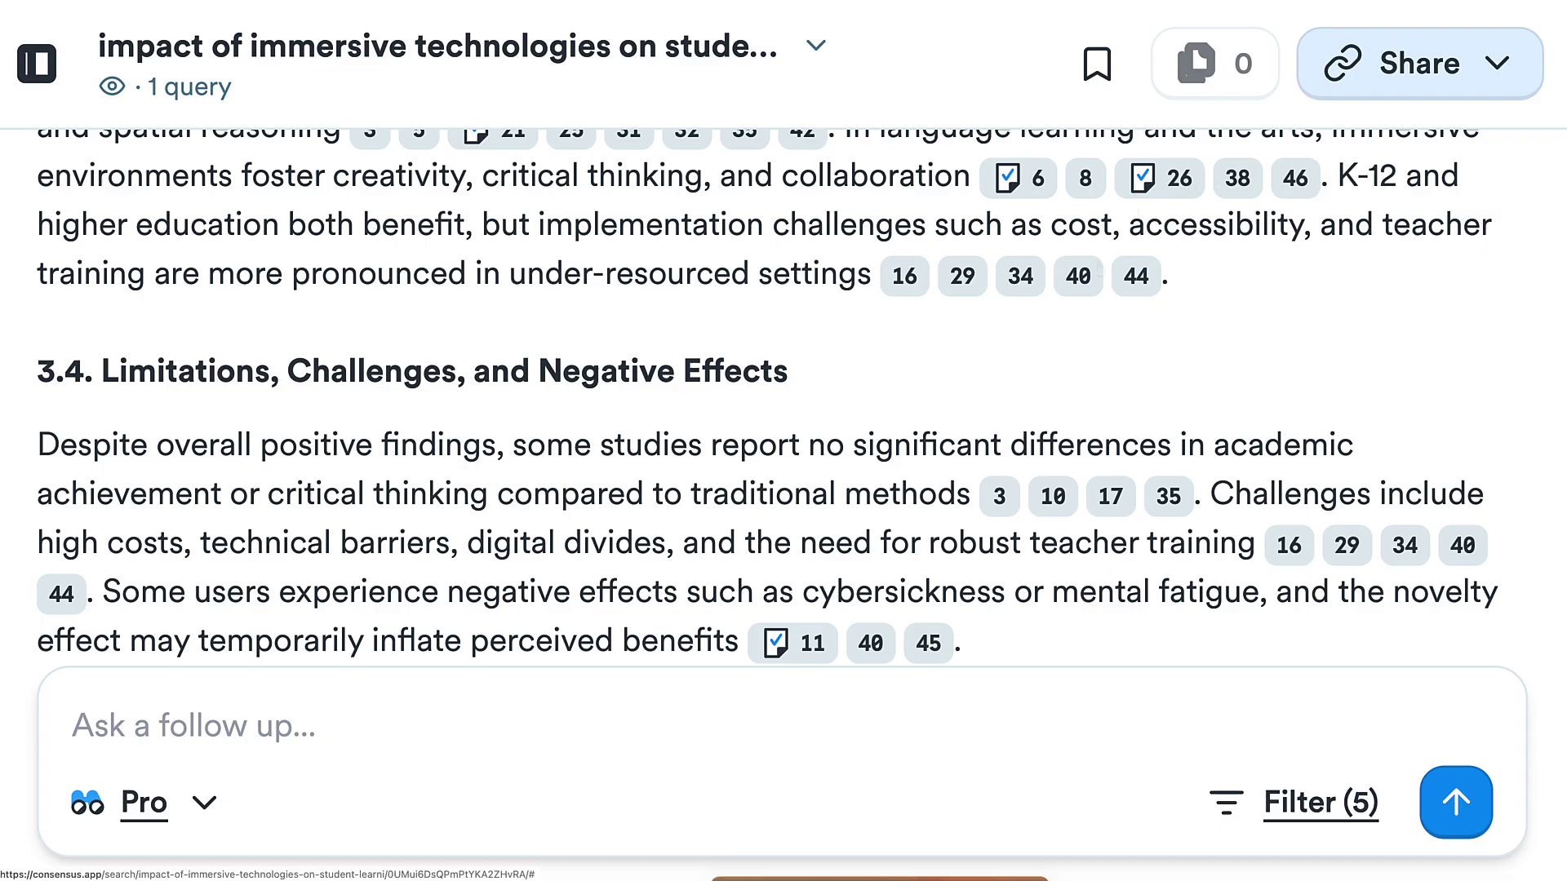
pyautogui.scroll(-2, 767, 407)
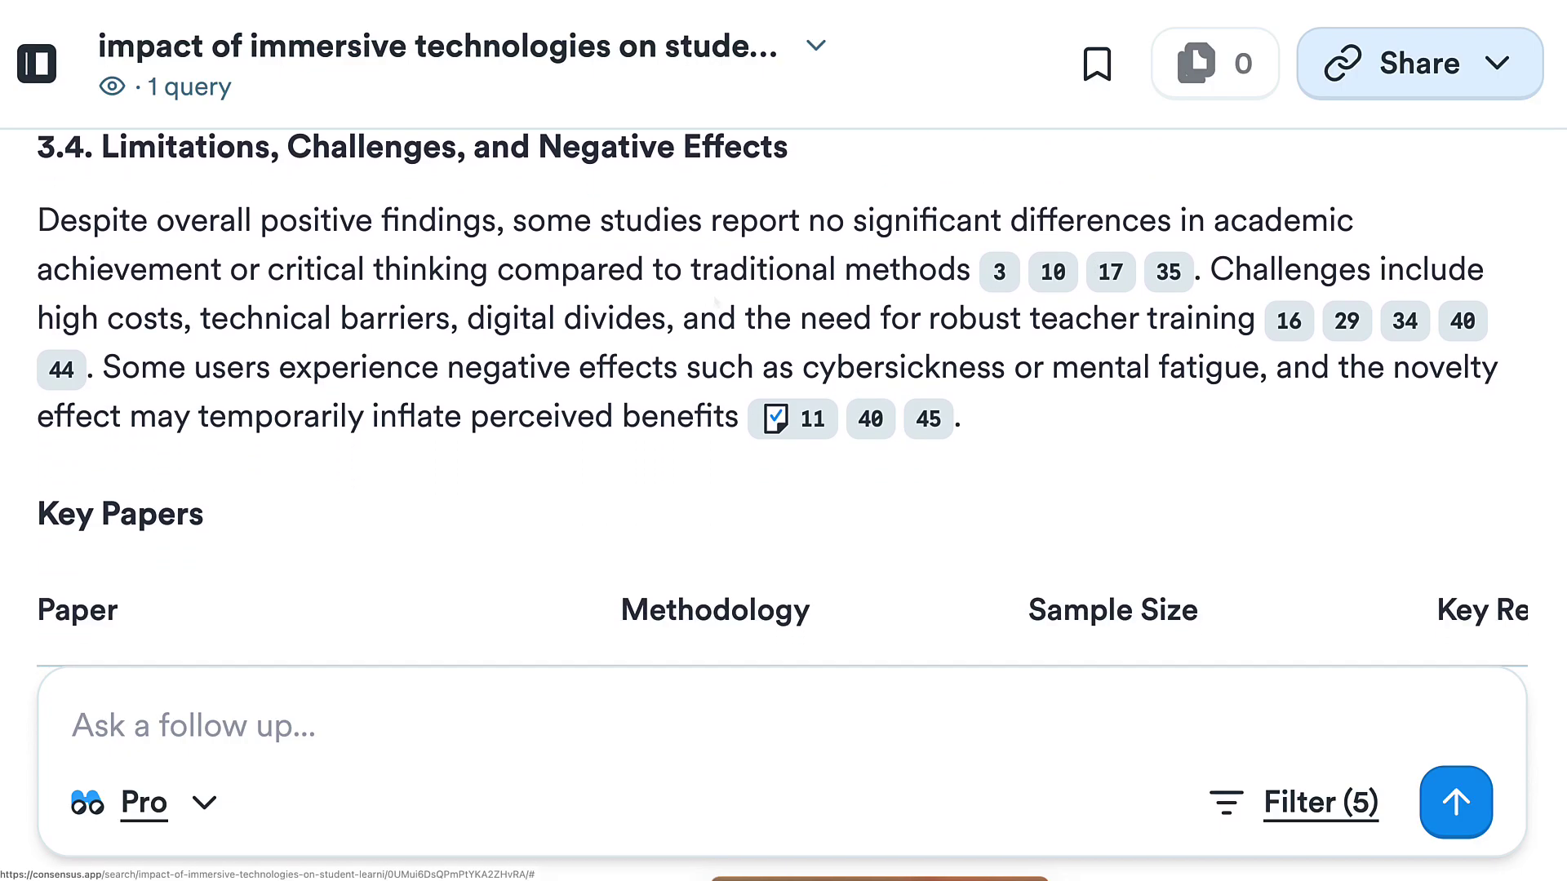
pyautogui.scroll(-1, 717, 286)
pyautogui.scroll(-2, 717, 285)
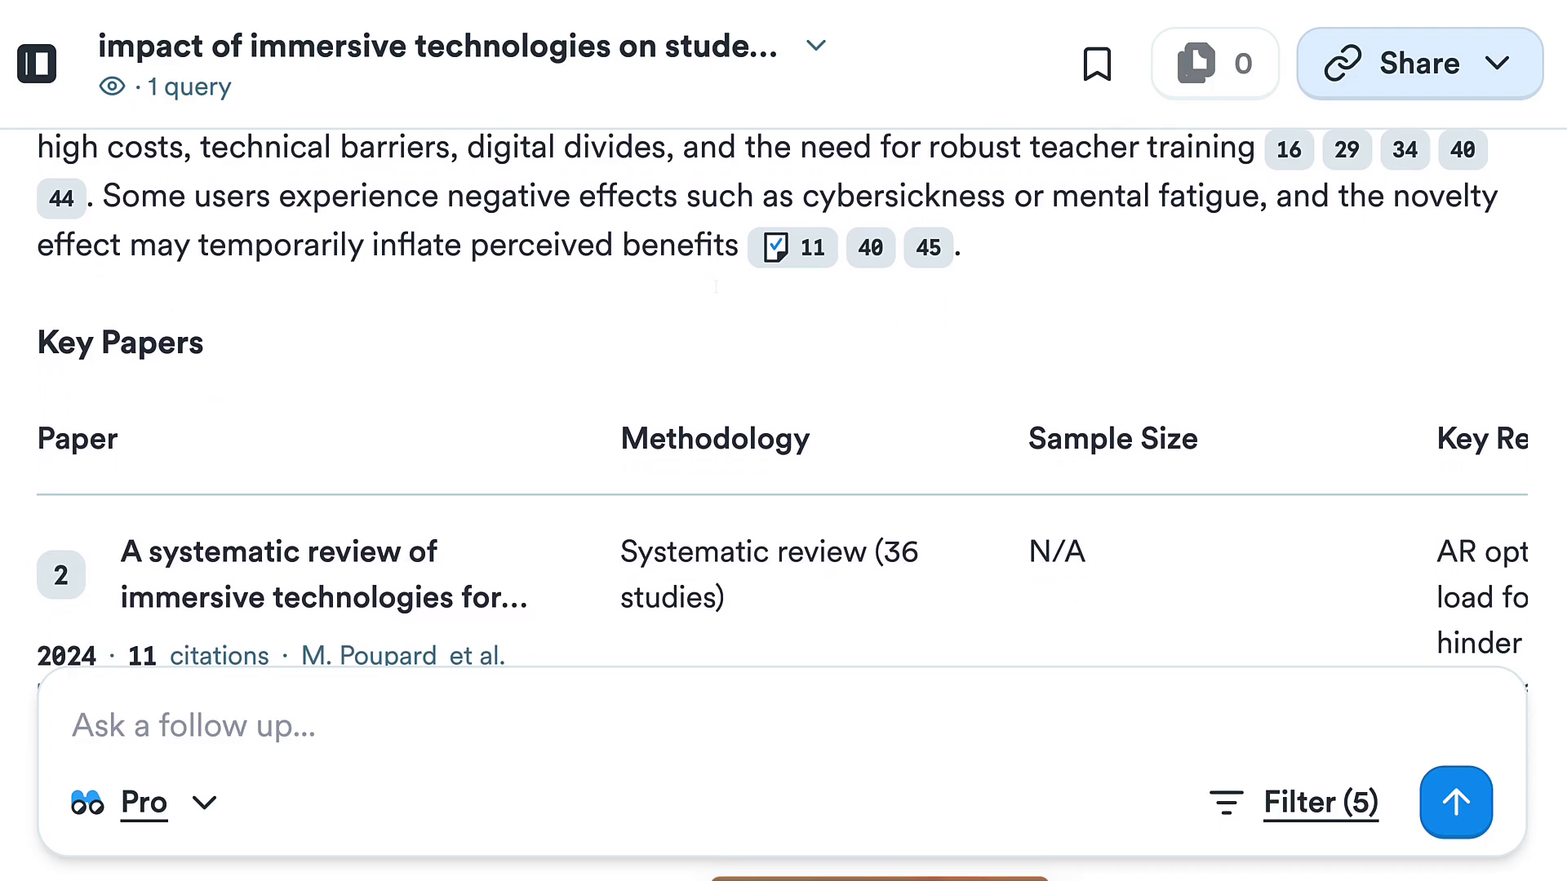
pyautogui.scroll(-4, 718, 292)
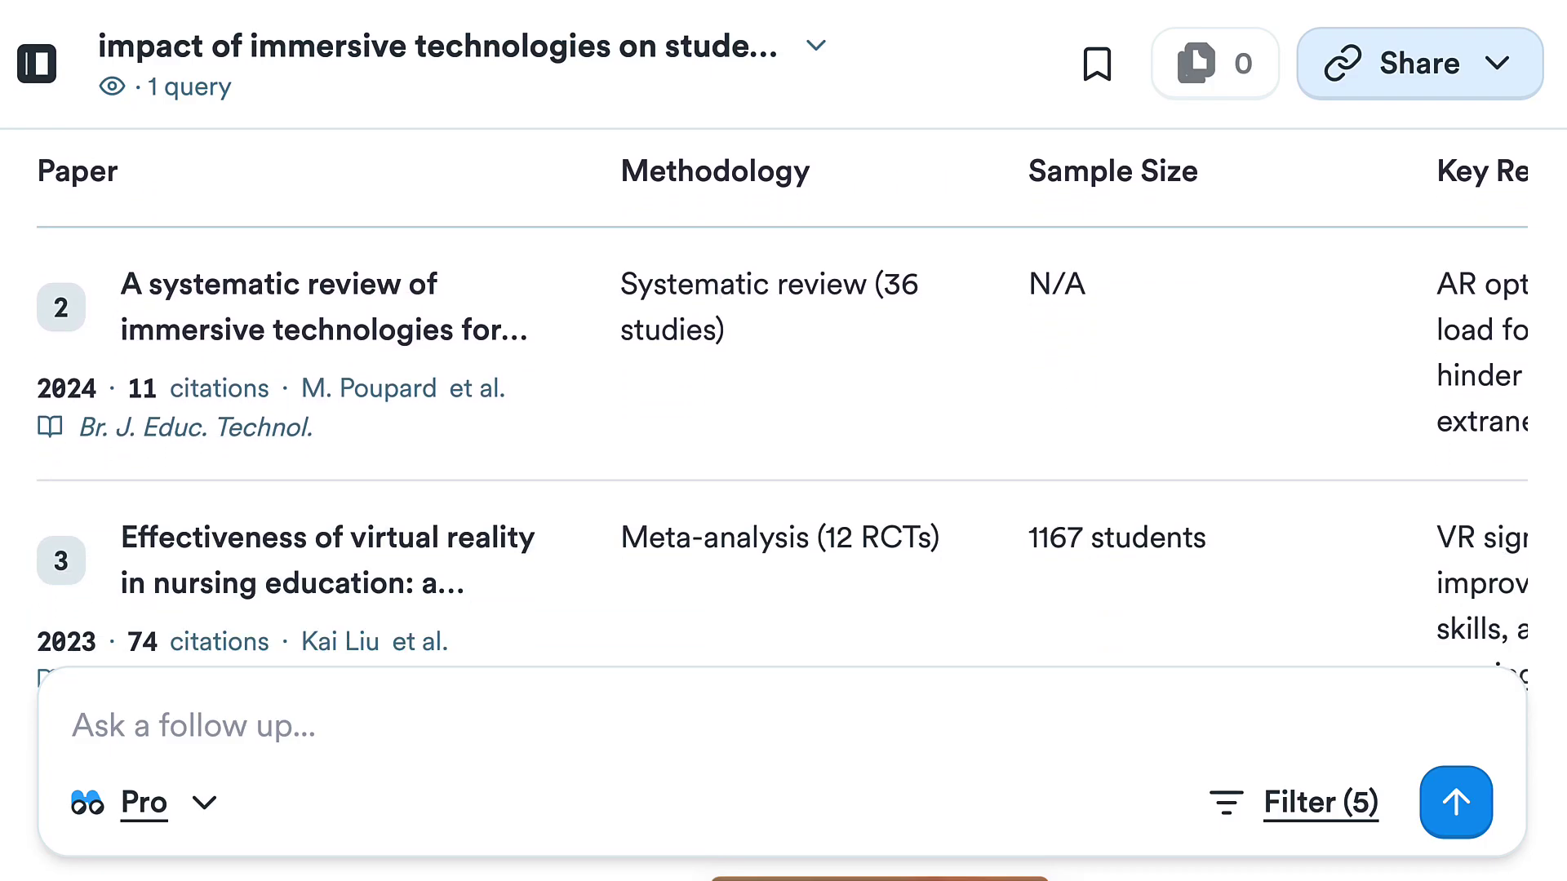
pyautogui.scroll(-5, 718, 292)
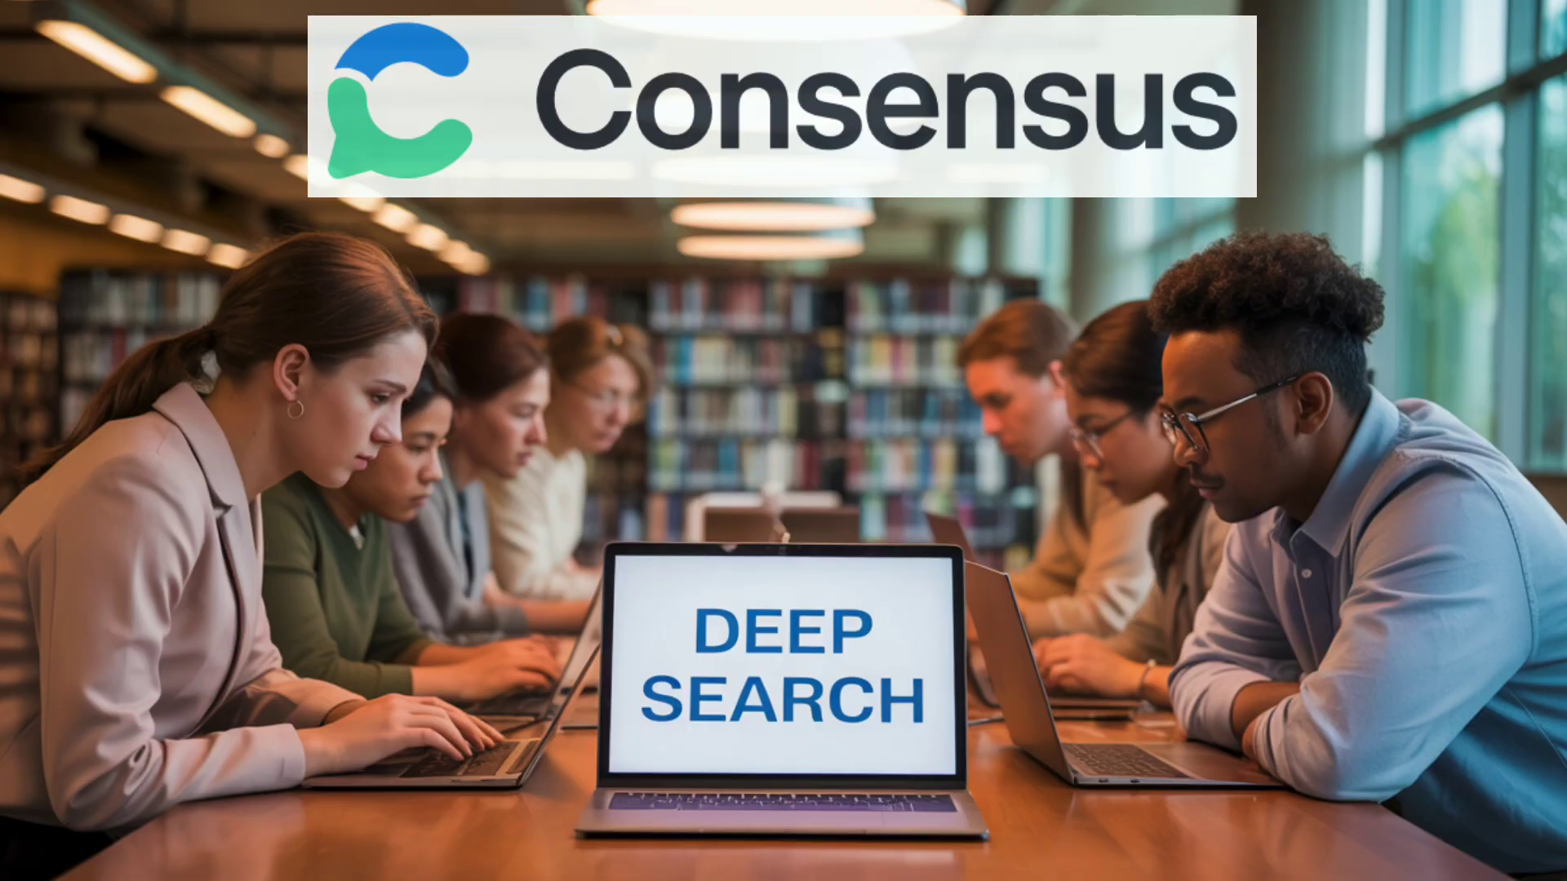
# Submit the follow-up query 'more limitations'.
pyautogui.scroll(-2, 903, 174)
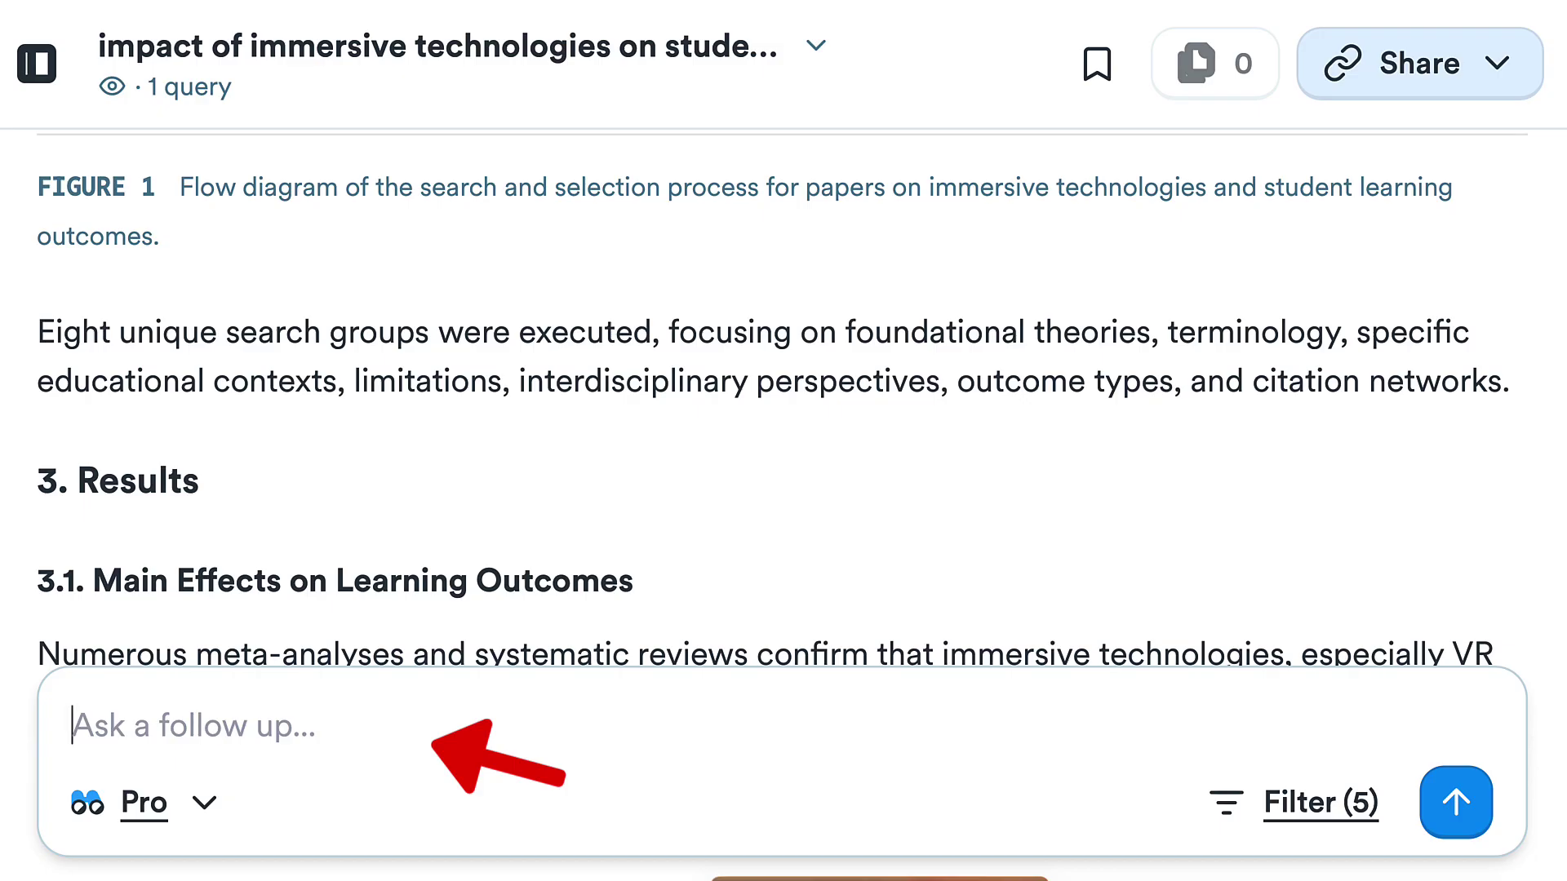
pyautogui.write('more limita')
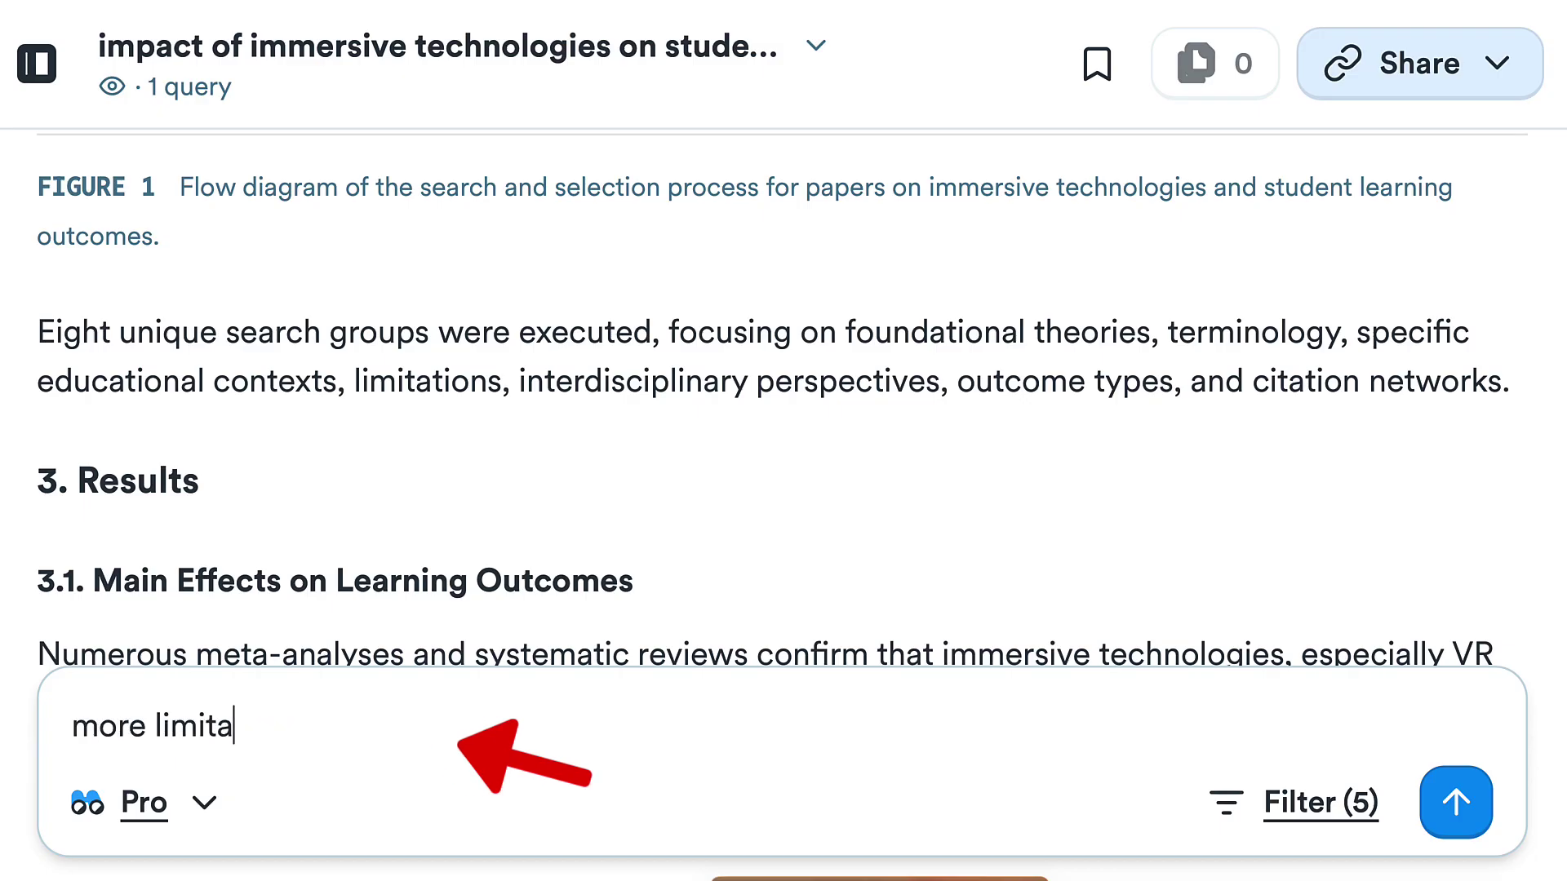
pyautogui.write('tions')
pyautogui.press('Return')
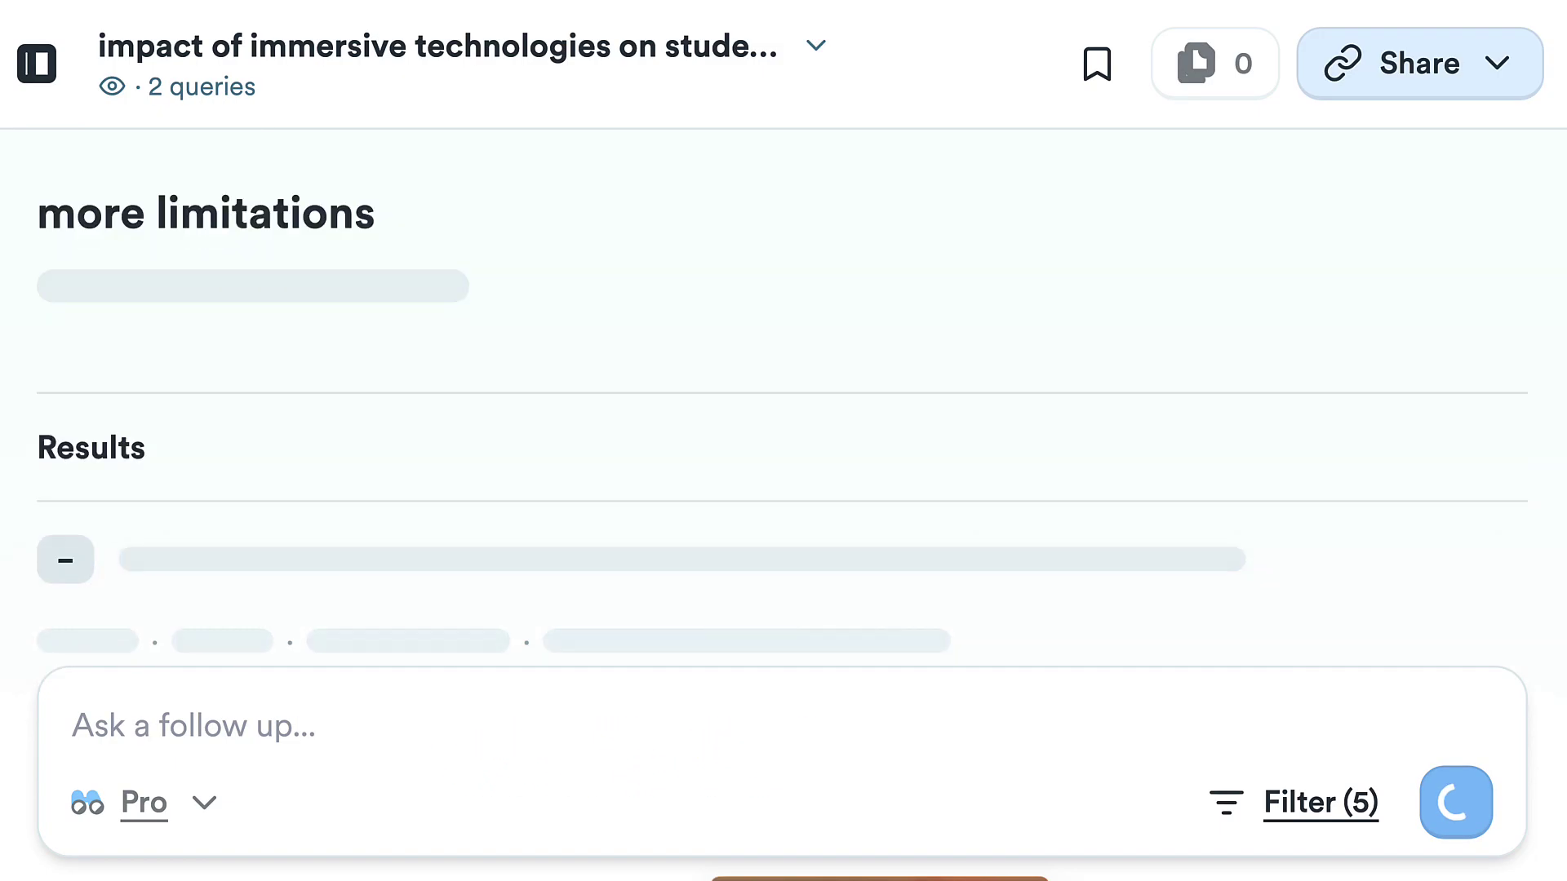